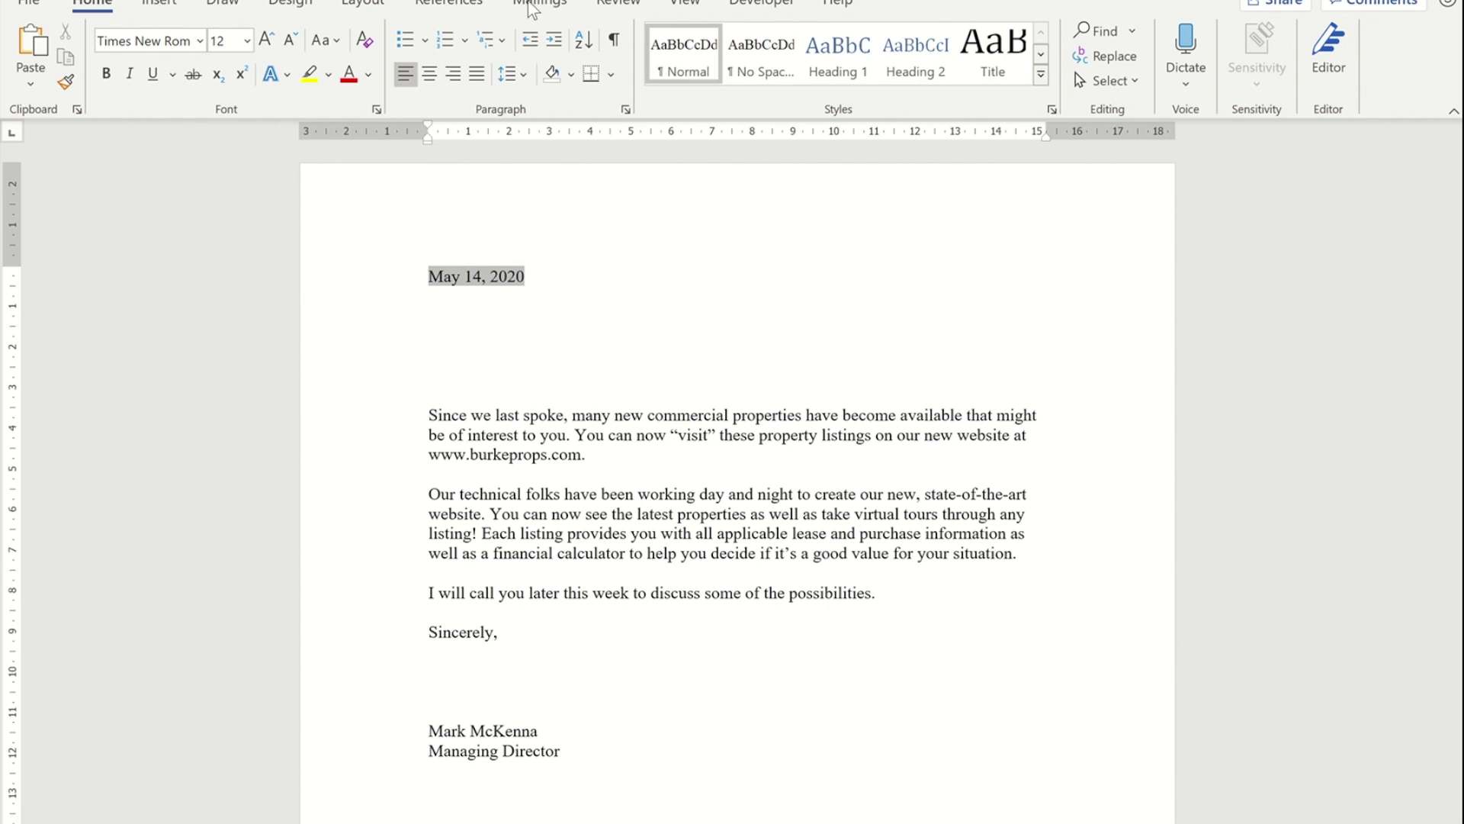
Switch to the Mailings ribbon for the May 14, 2020 property letter.
left_click(536, 5)
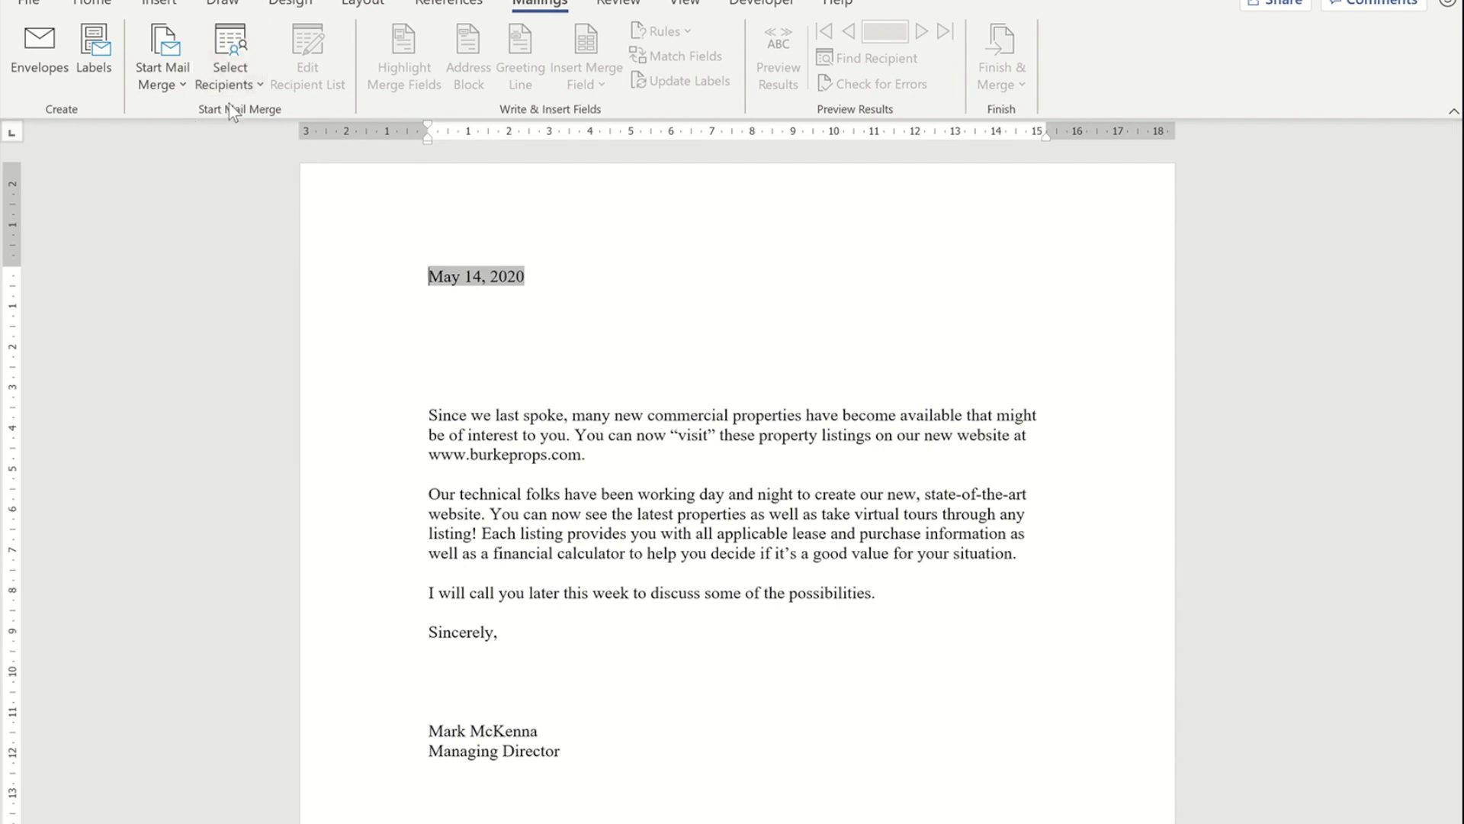
Use the uk-500$ table from Desktop > Next Youtube Video > Customer List as recipients.
left_click(244, 69)
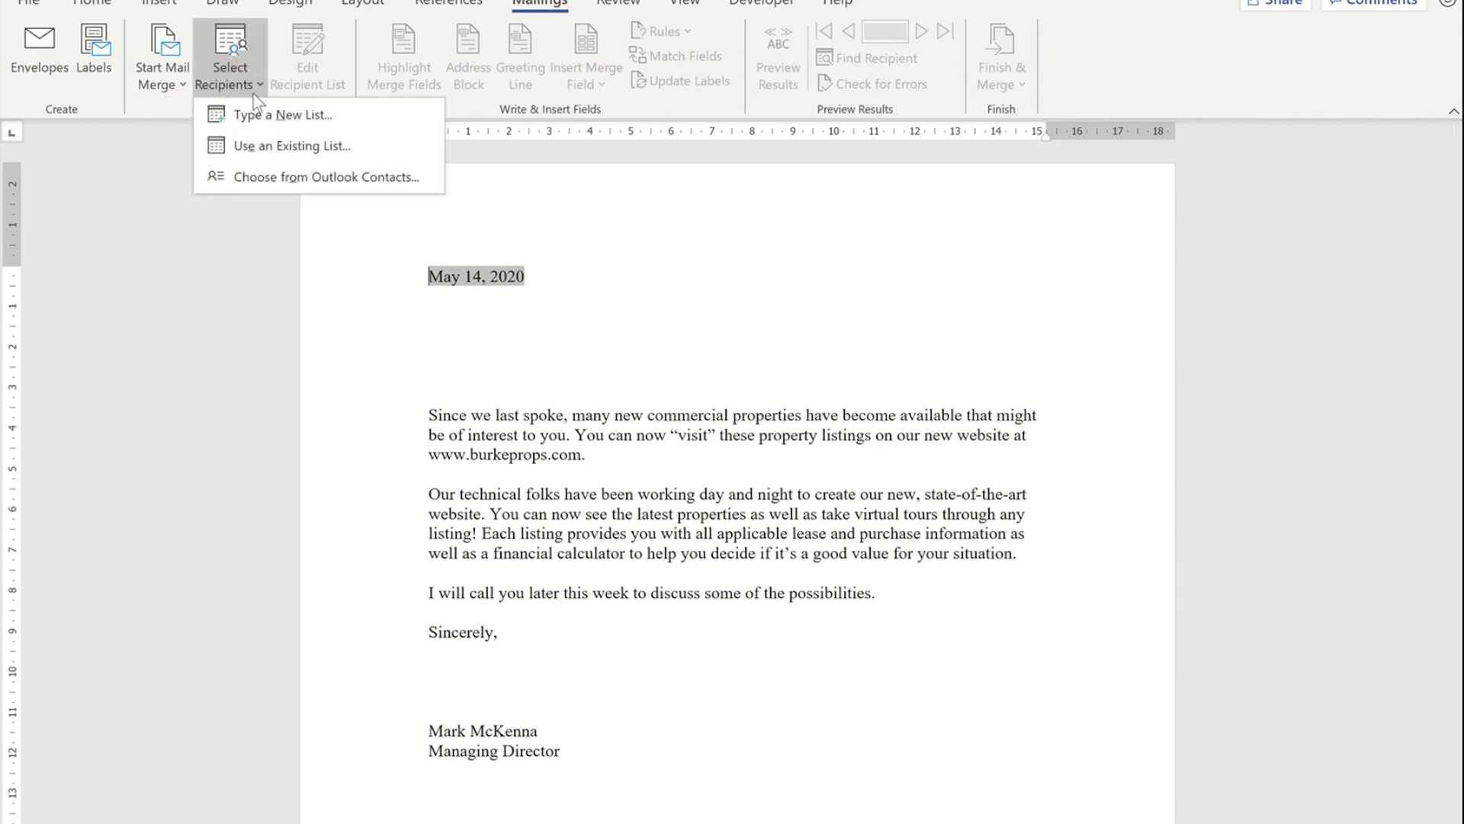
left_click(245, 148)
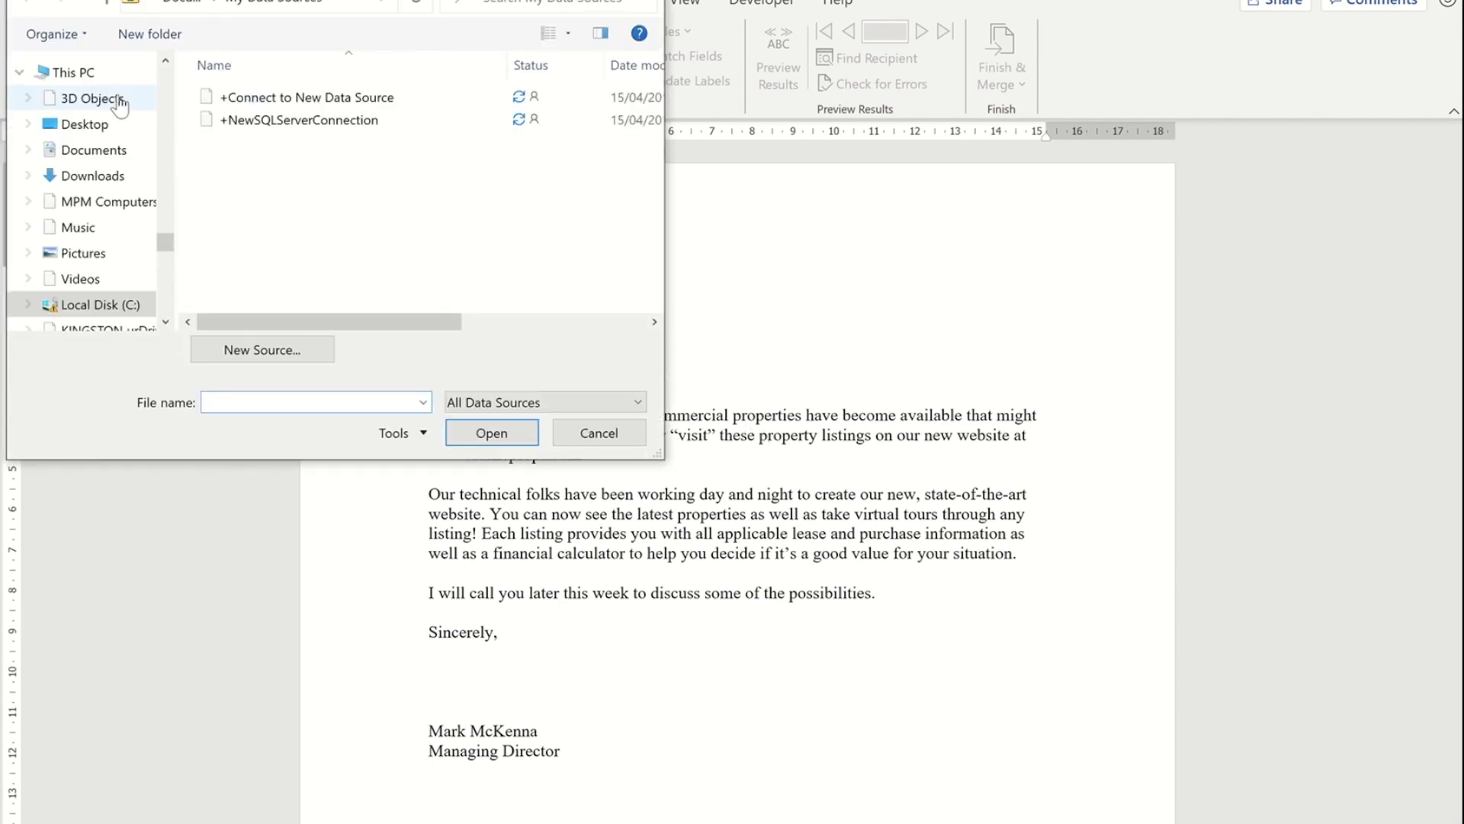
left_click(80, 126)
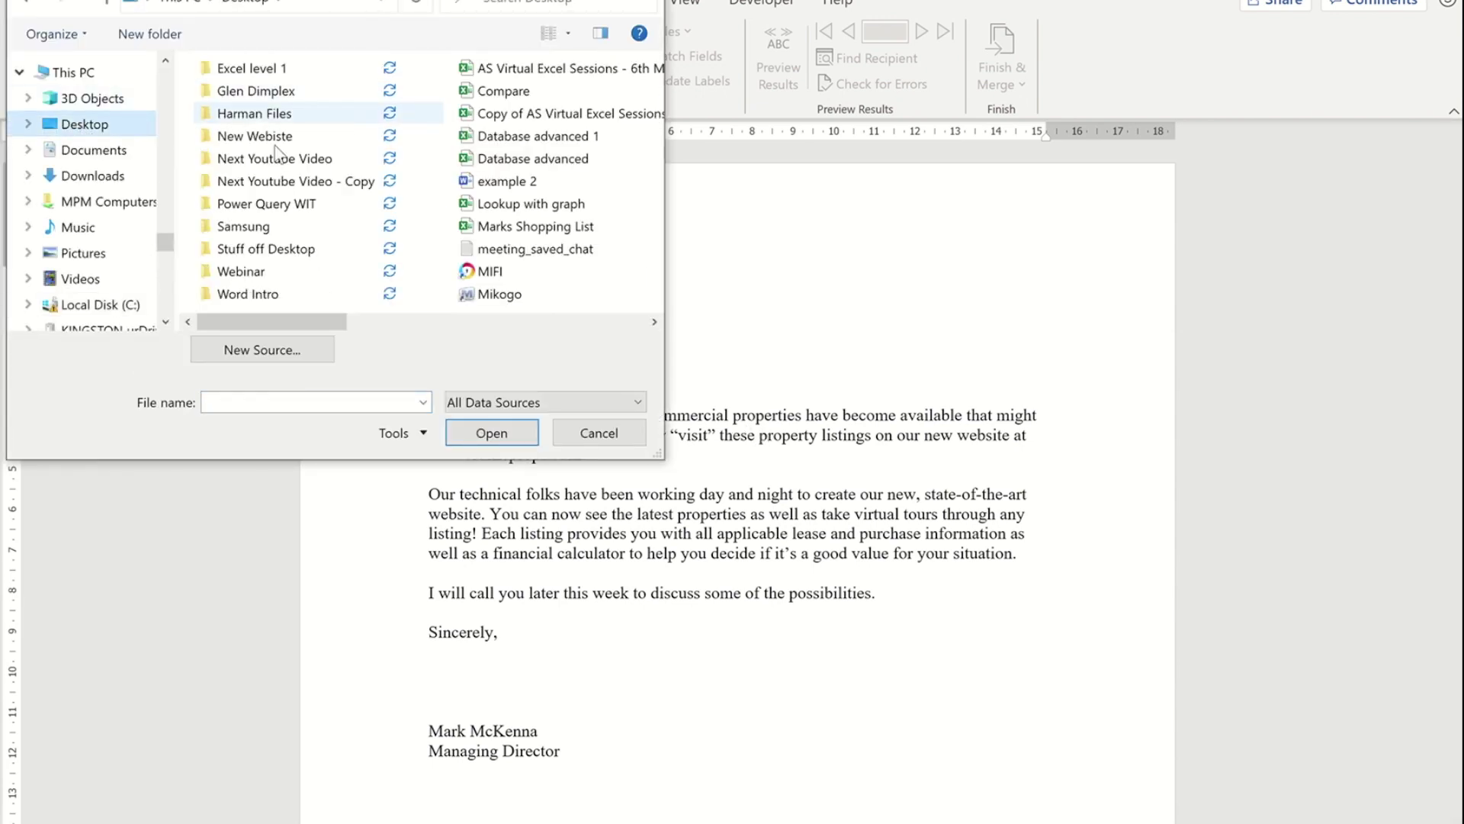
double_click(276, 157)
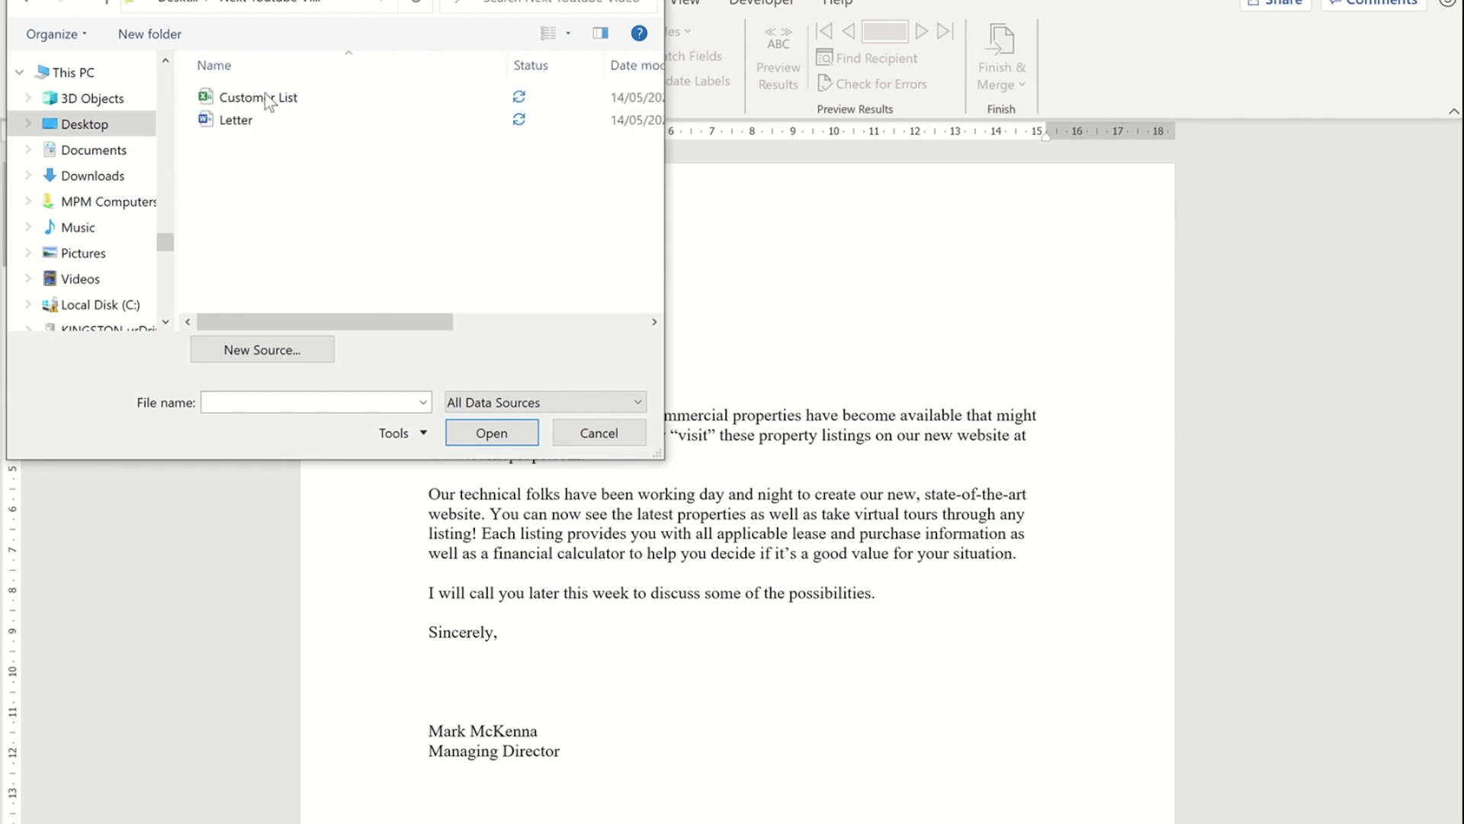
double_click(255, 101)
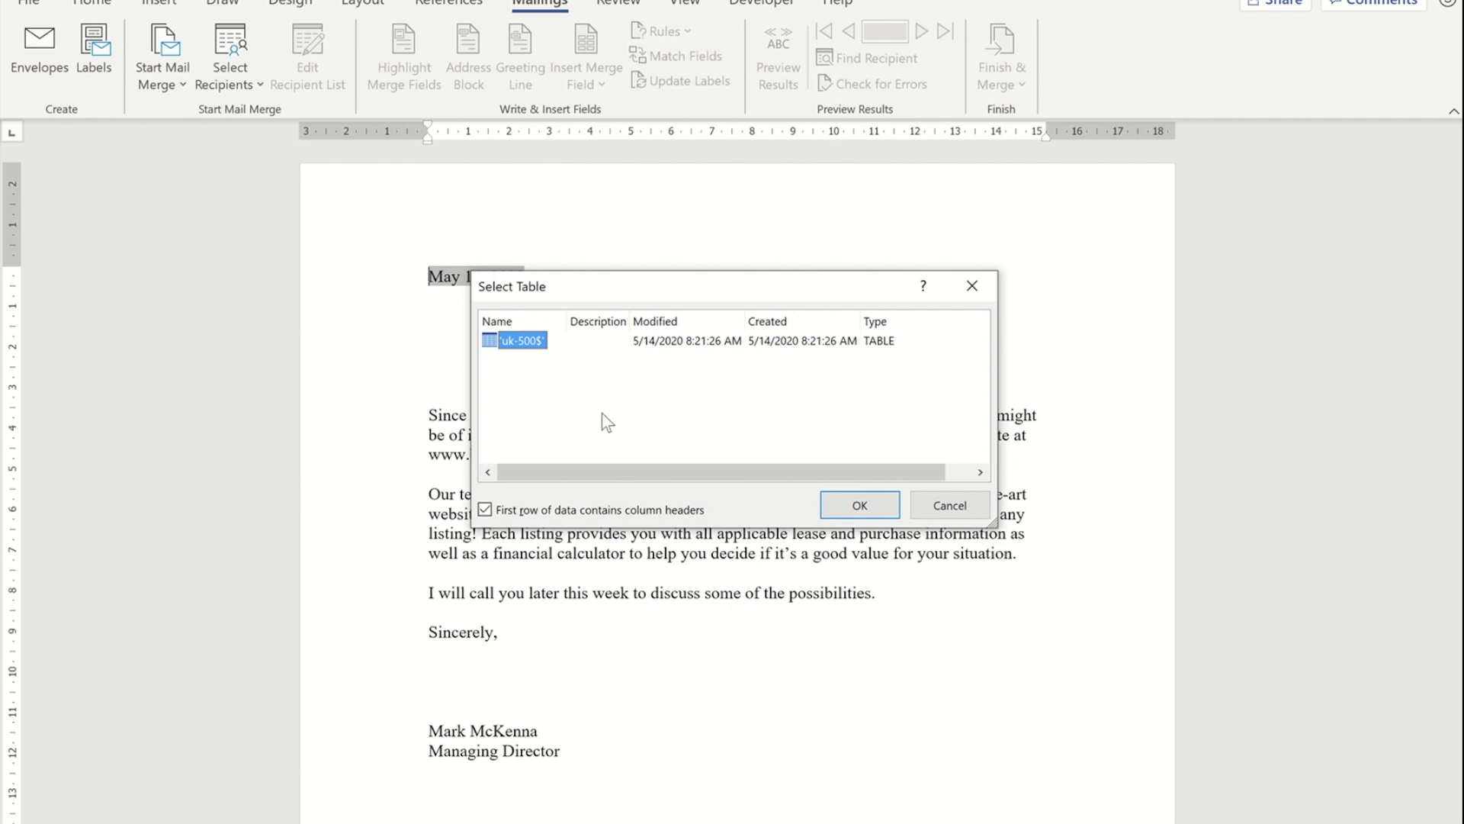
left_click(861, 505)
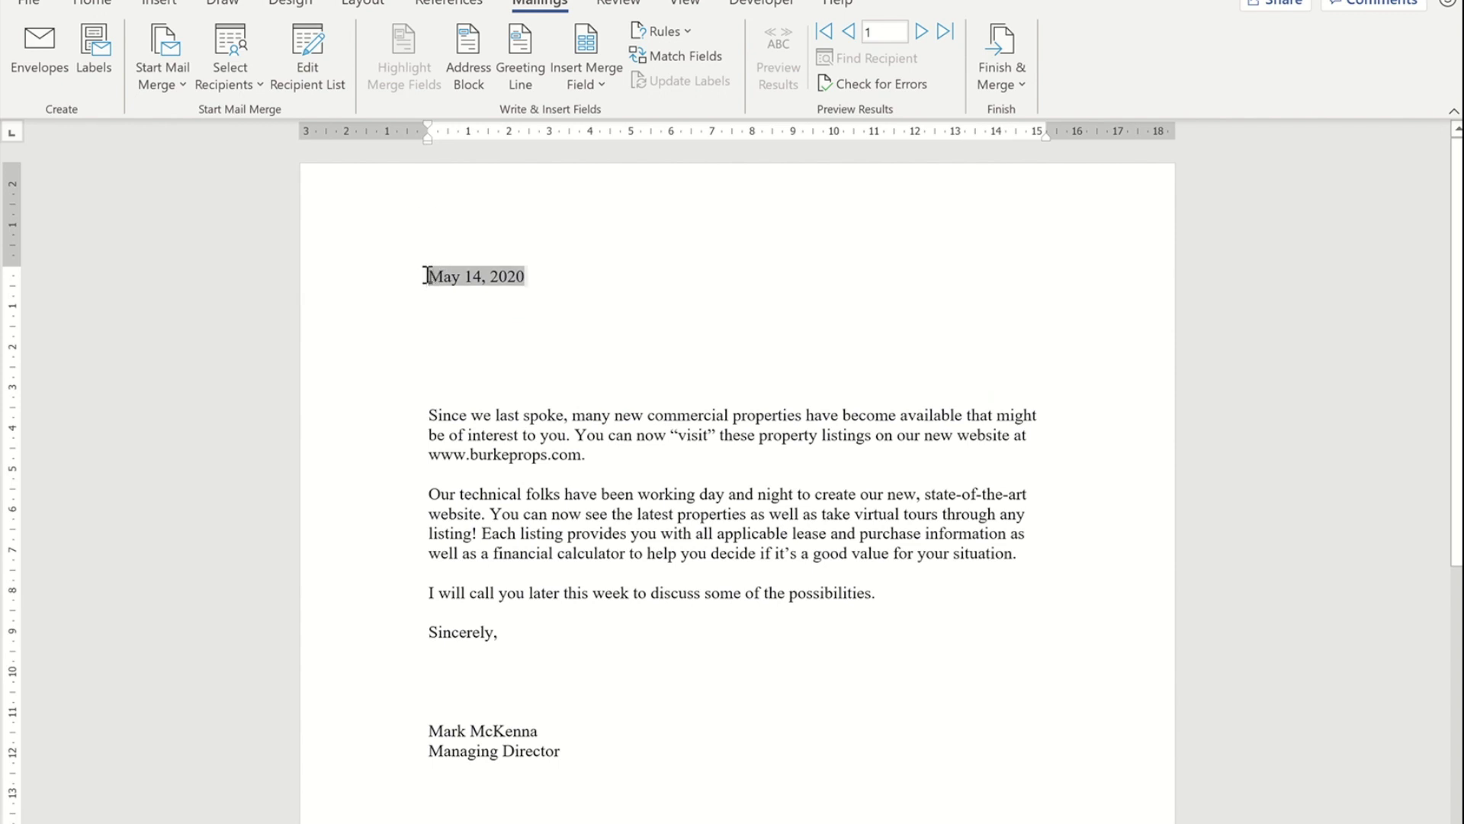
Insert the first_name and last_name merge fields on a new line above the date.
key("Return")
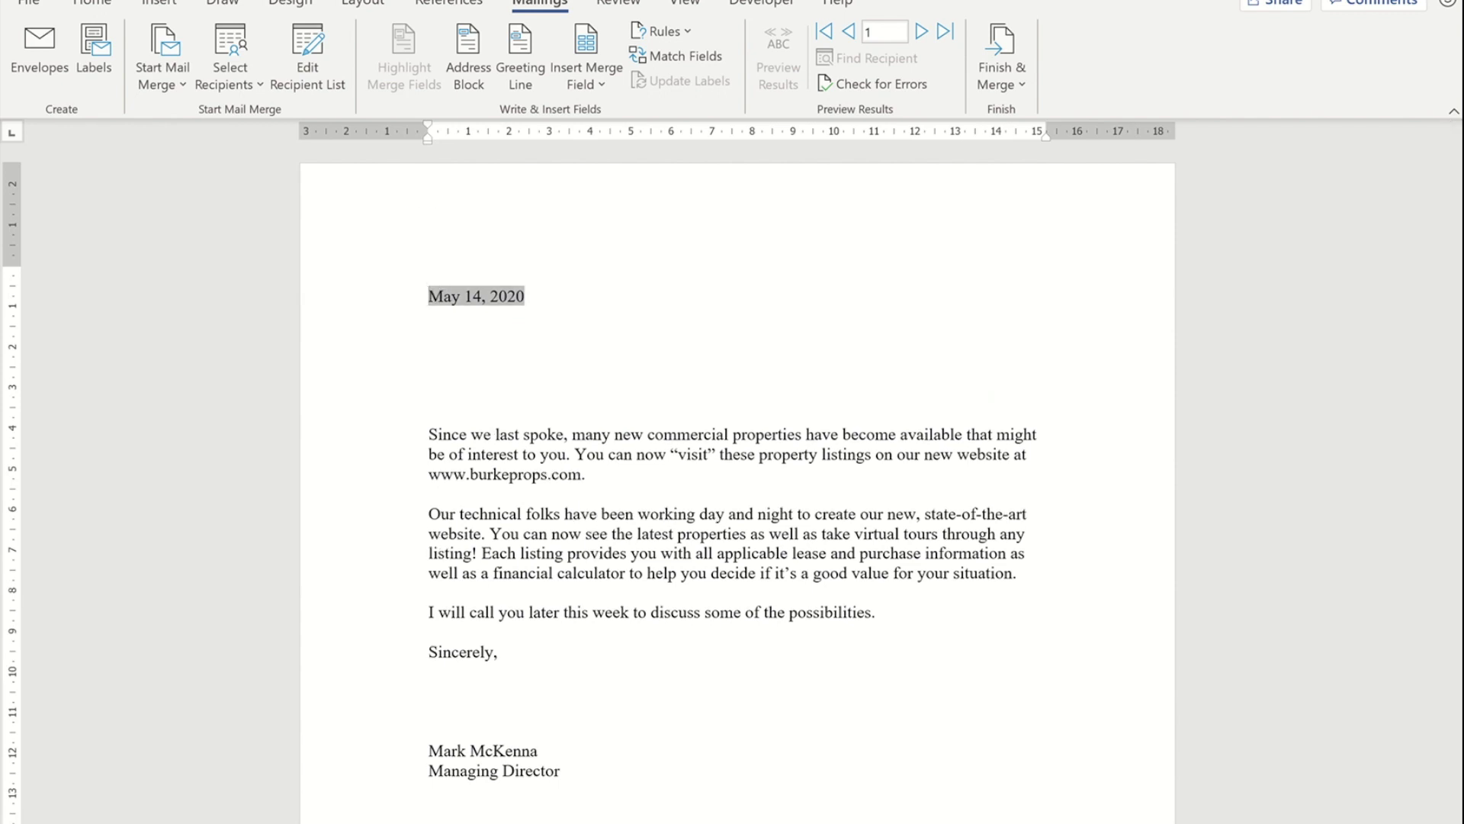
left_click(429, 278)
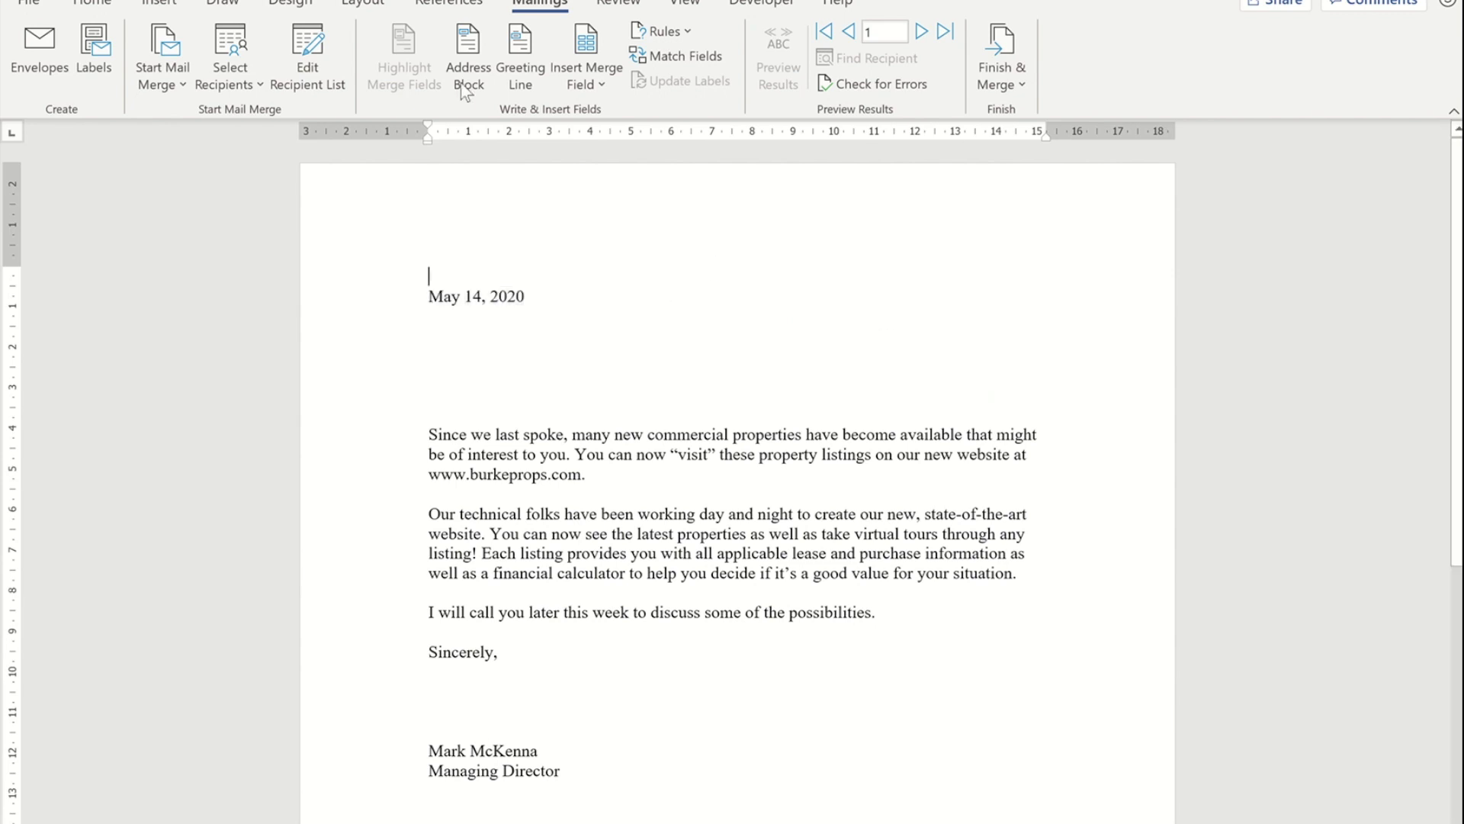
left_click(598, 85)
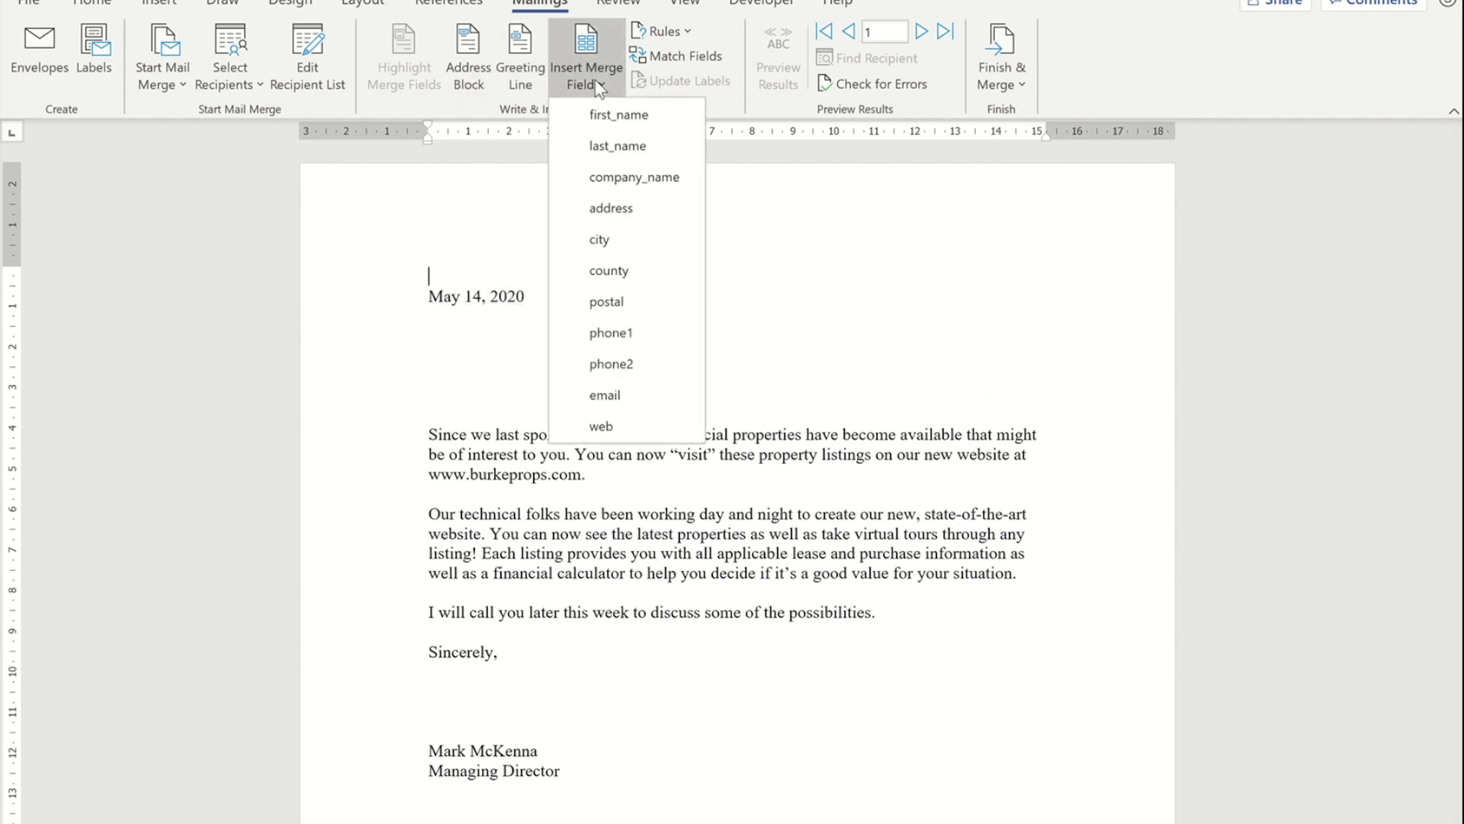
left_click(609, 118)
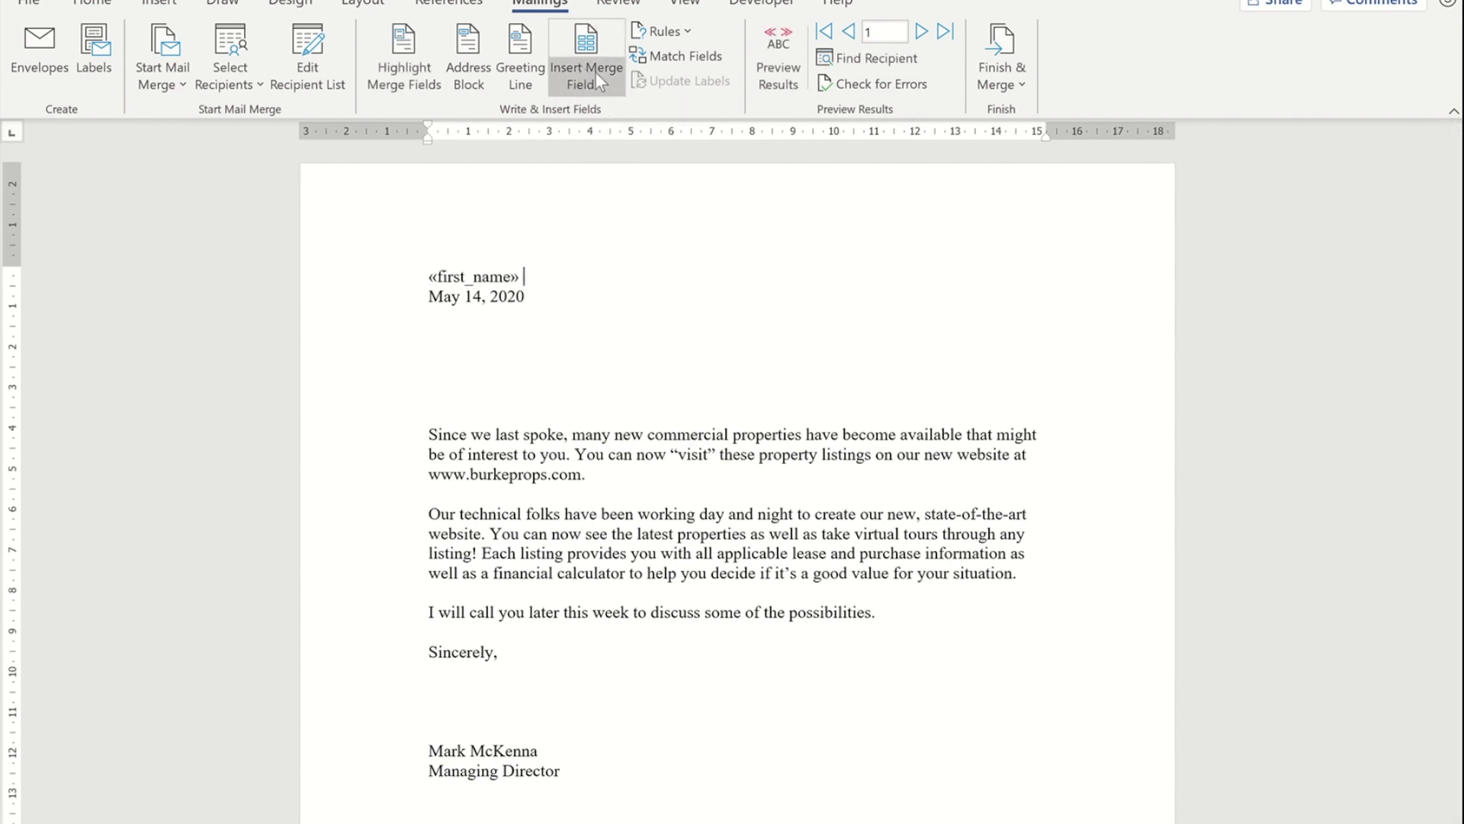
left_click(595, 71)
left_click(615, 146)
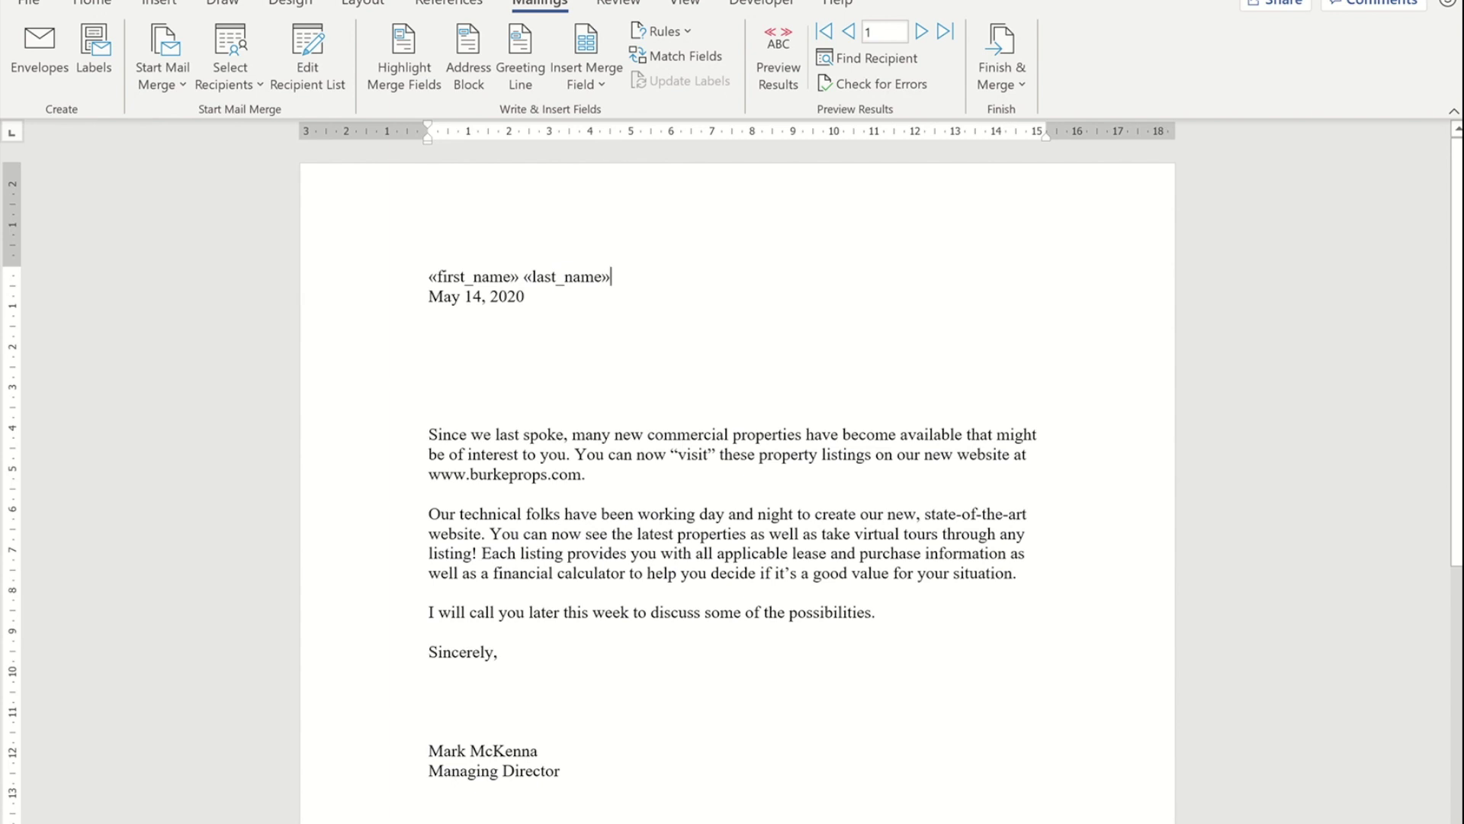
key("Return")
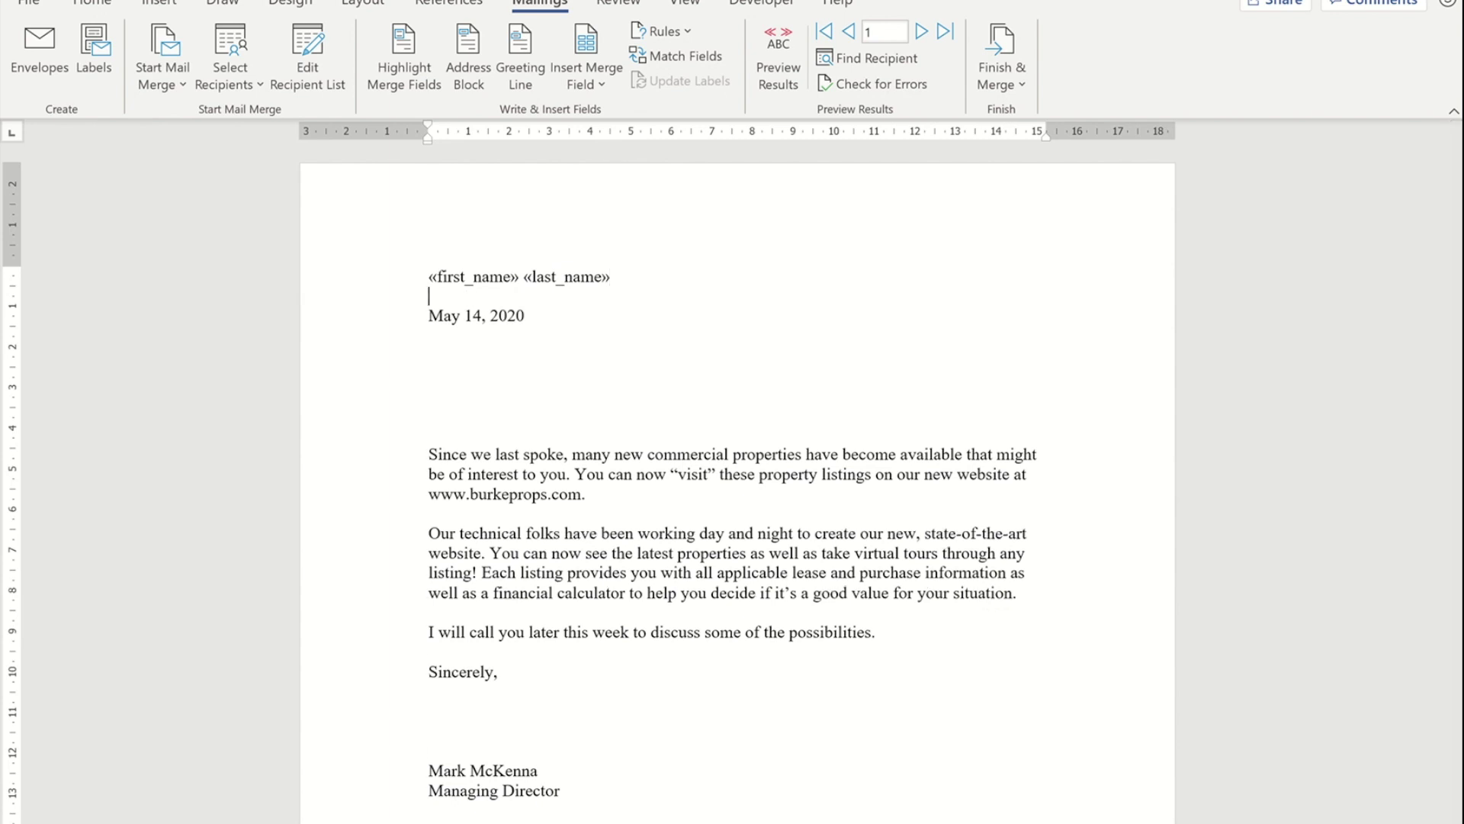
Bring up the Address Block options for the line below the name fields.
left_click(594, 77)
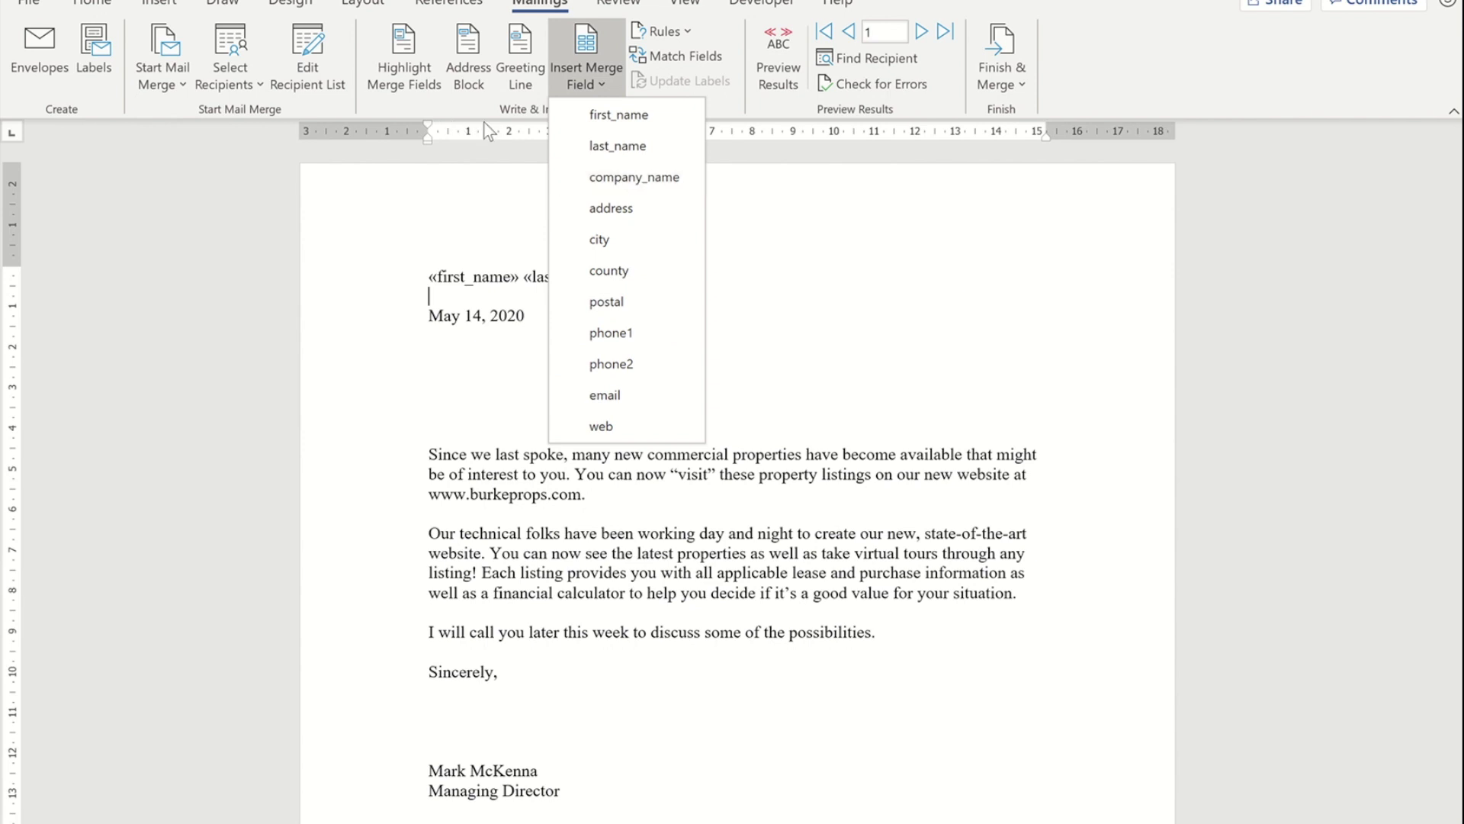
key("Escape")
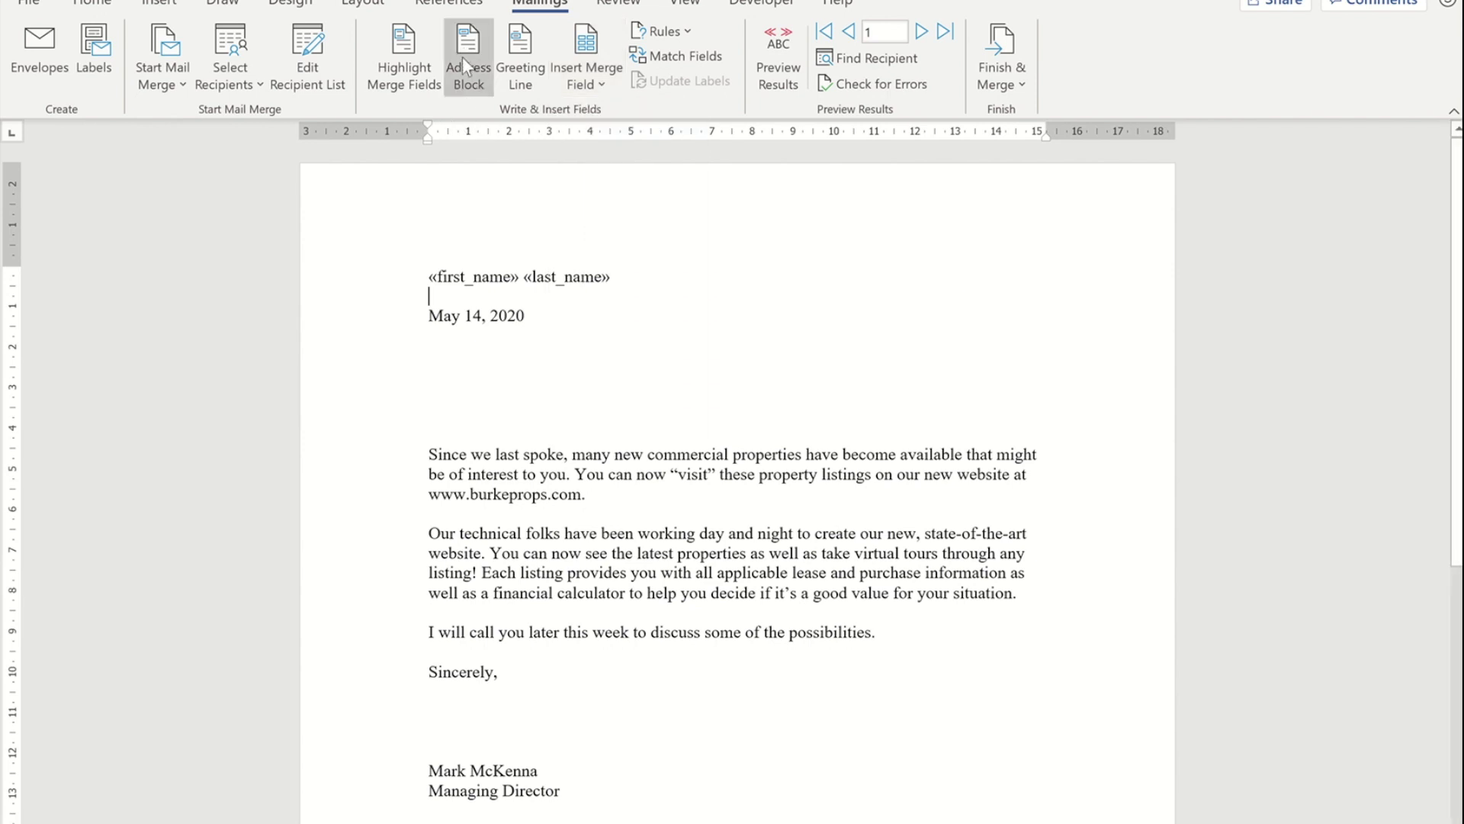
left_click(473, 54)
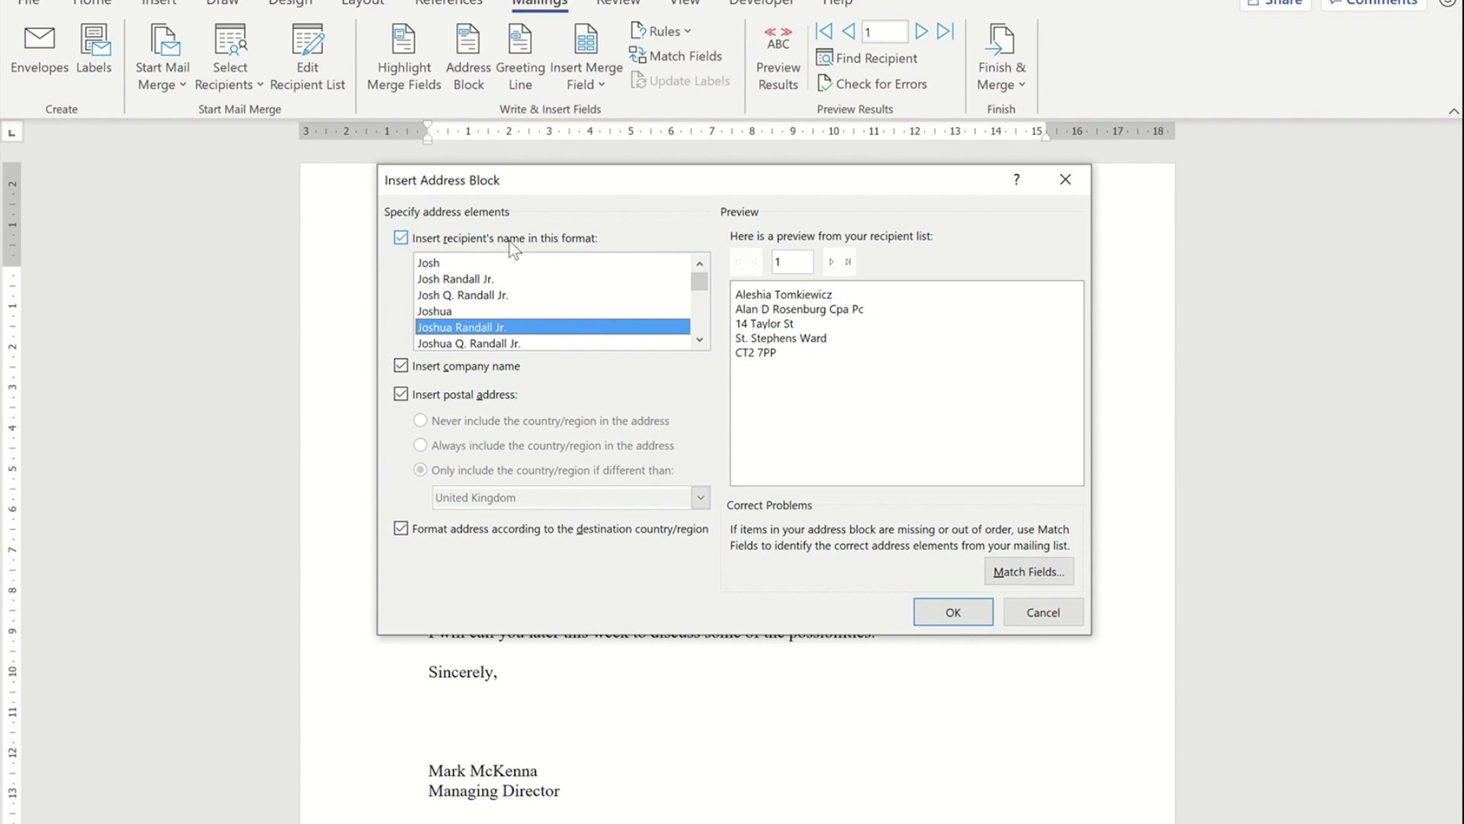
Turn off the recipient's name in the address block and check its Match Fields mapping.
left_click(402, 238)
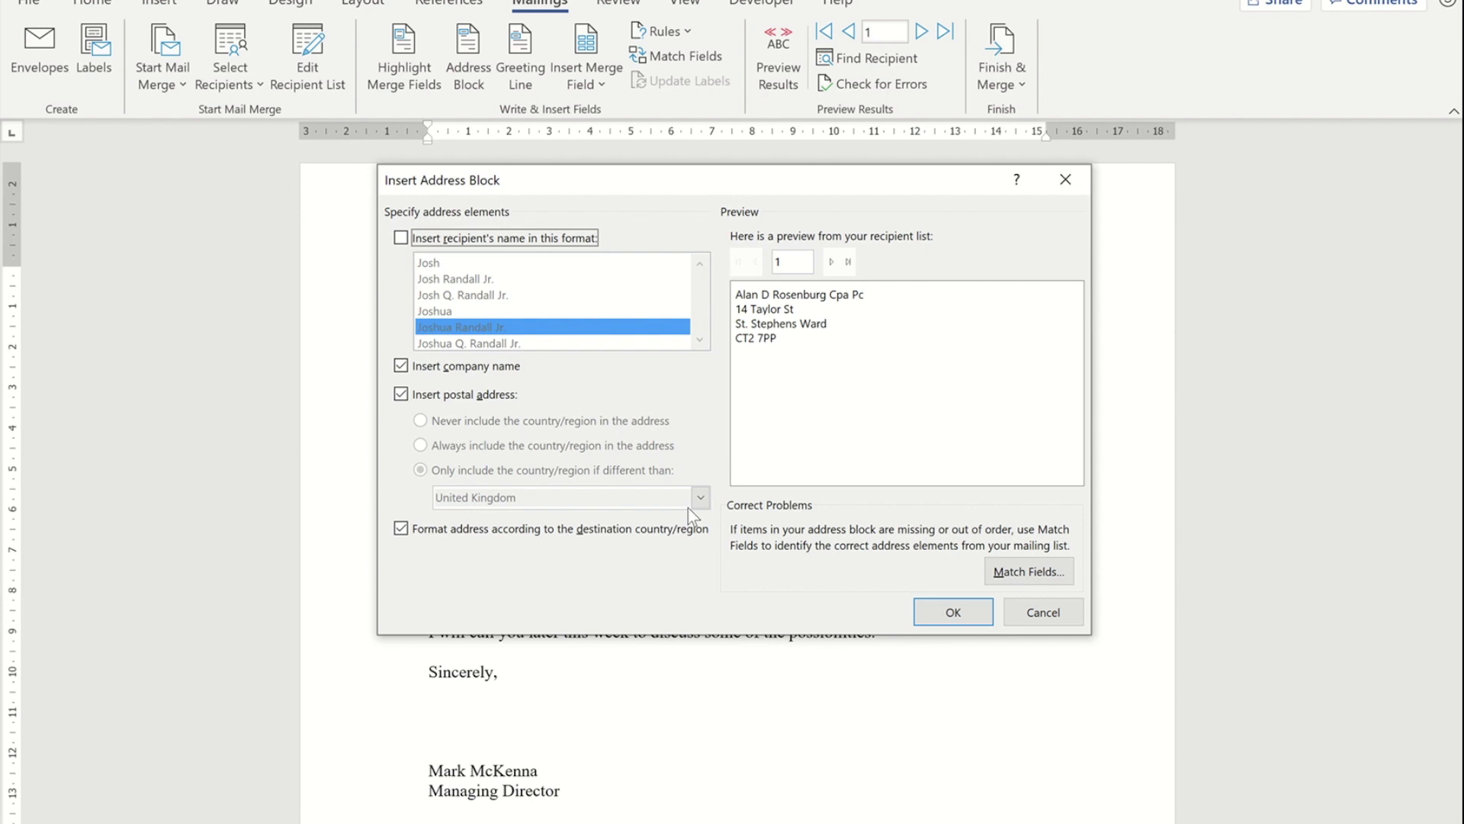
left_click(1029, 572)
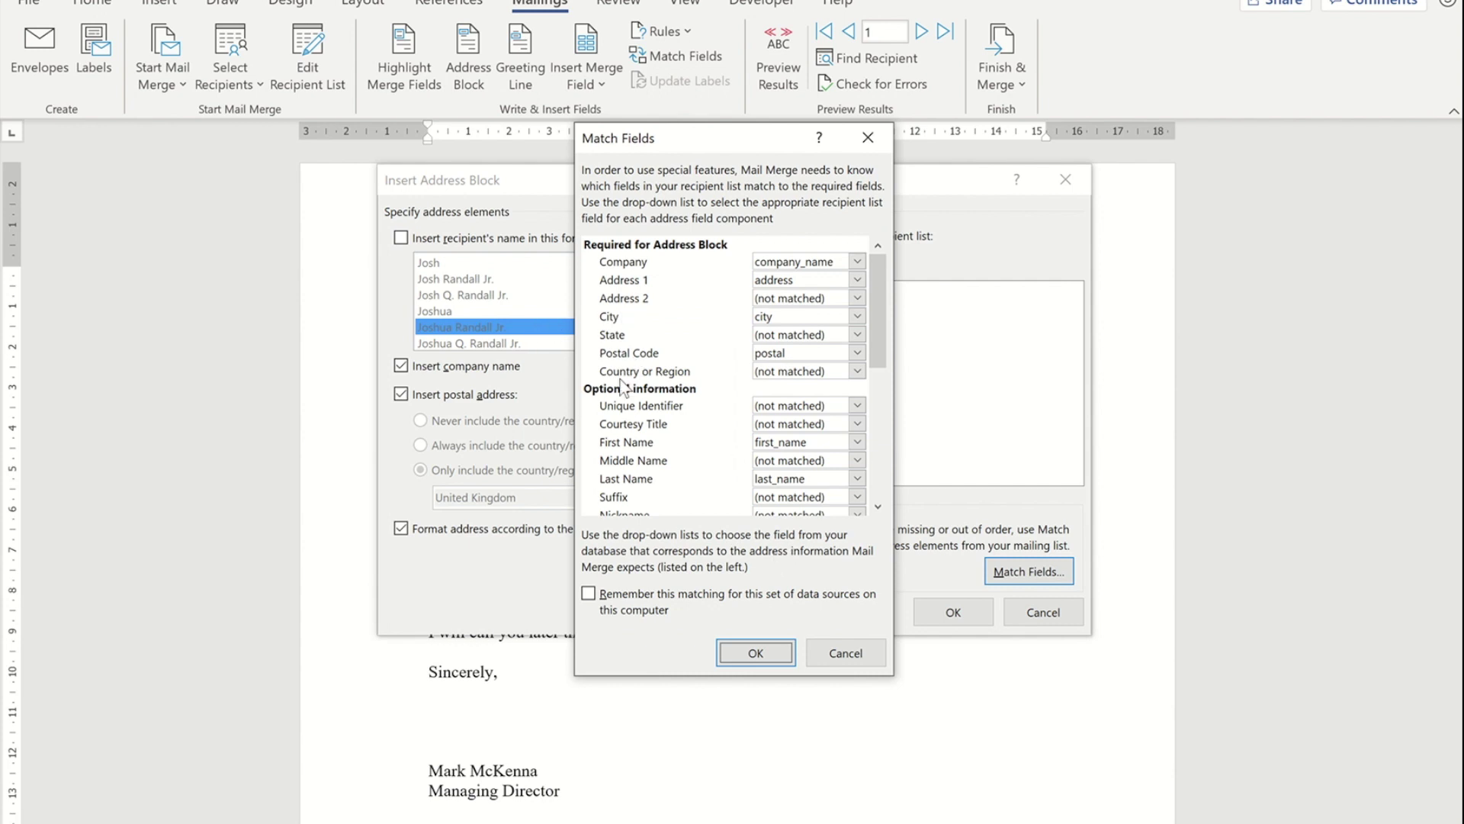
Leave State as (not matched), accept the mapping and insert the «AddressBlock» field.
left_click(857, 334)
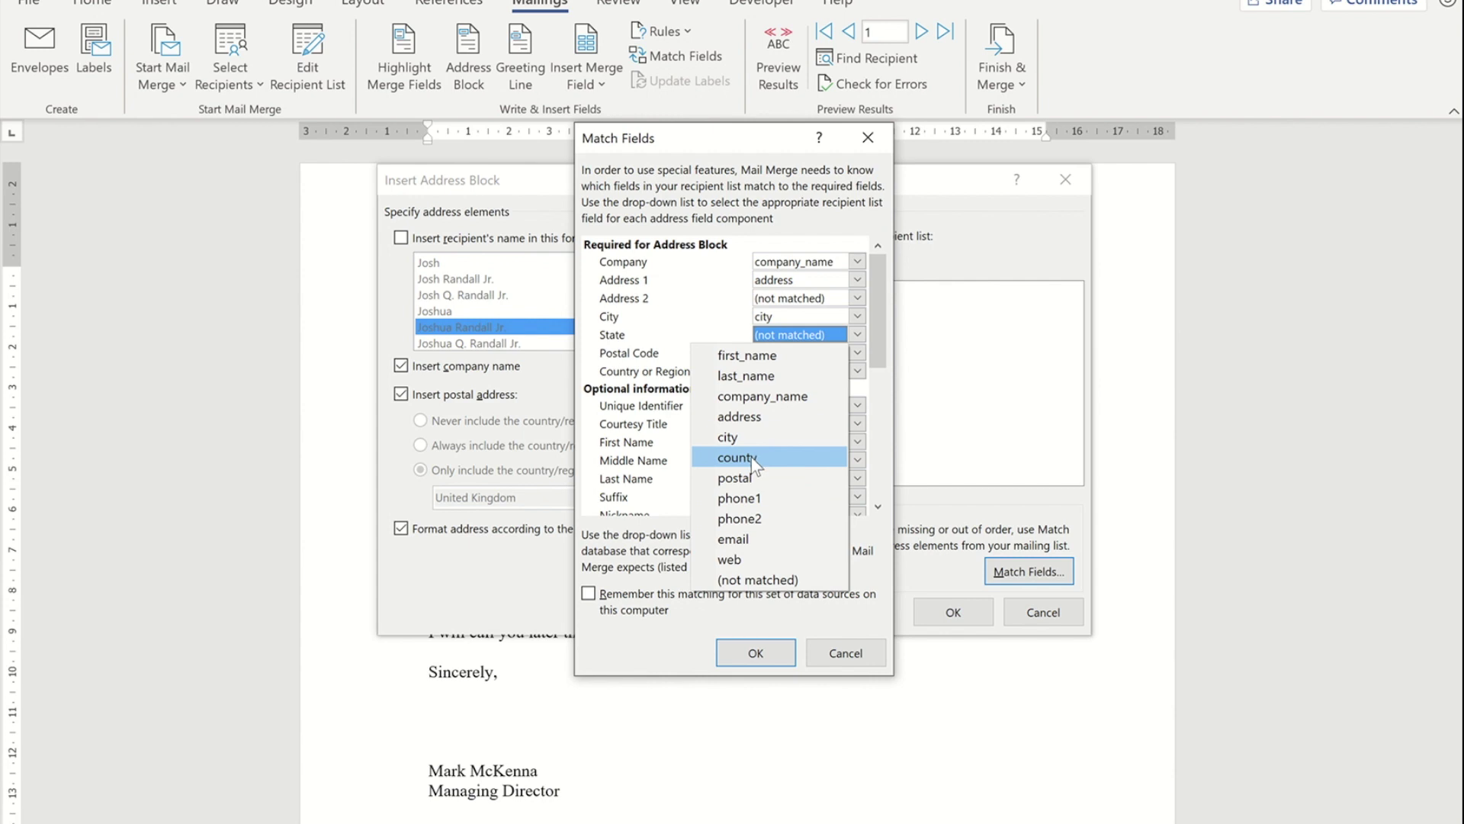
left_click(738, 148)
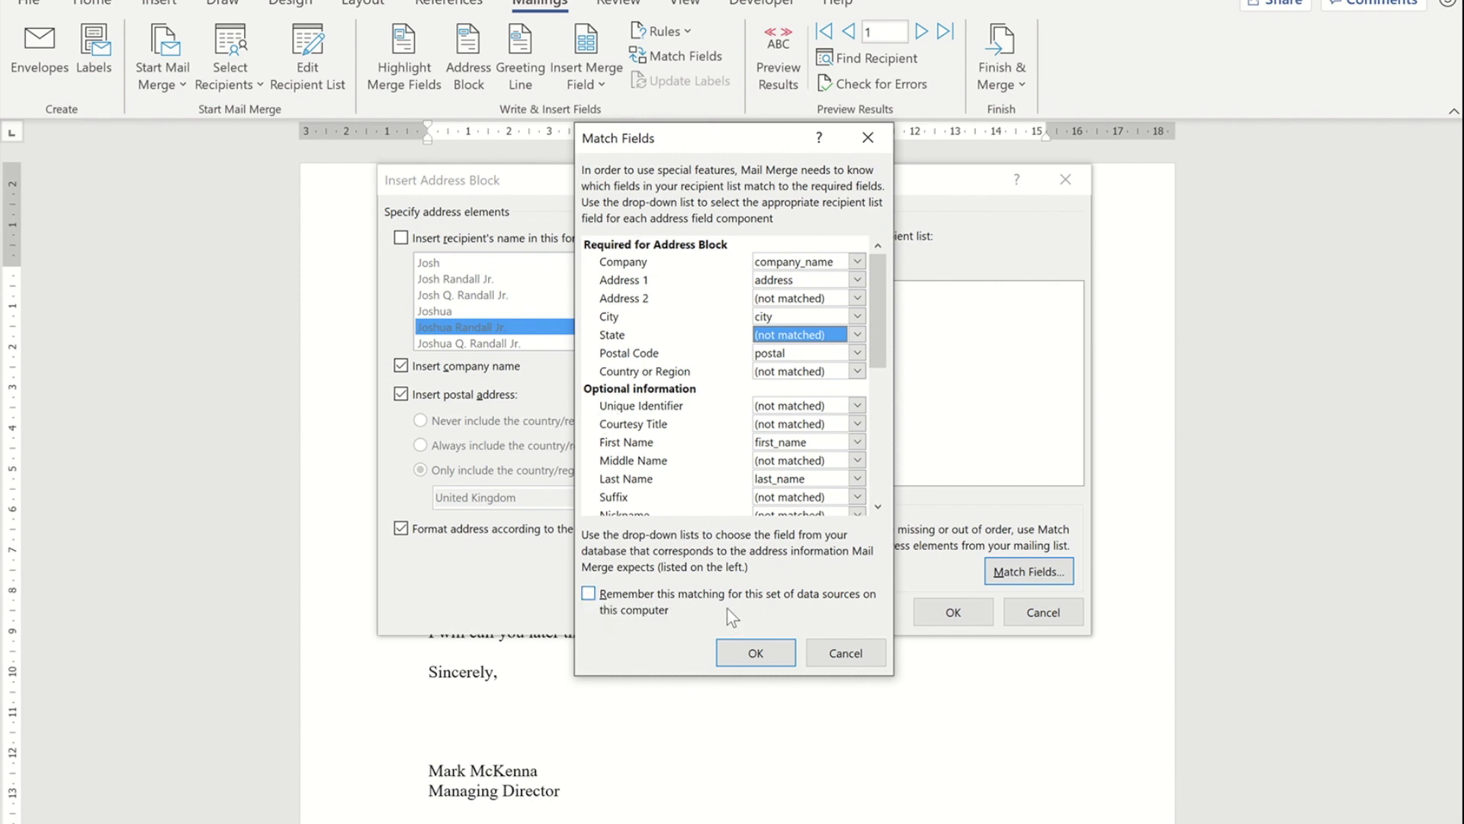
left_click(755, 653)
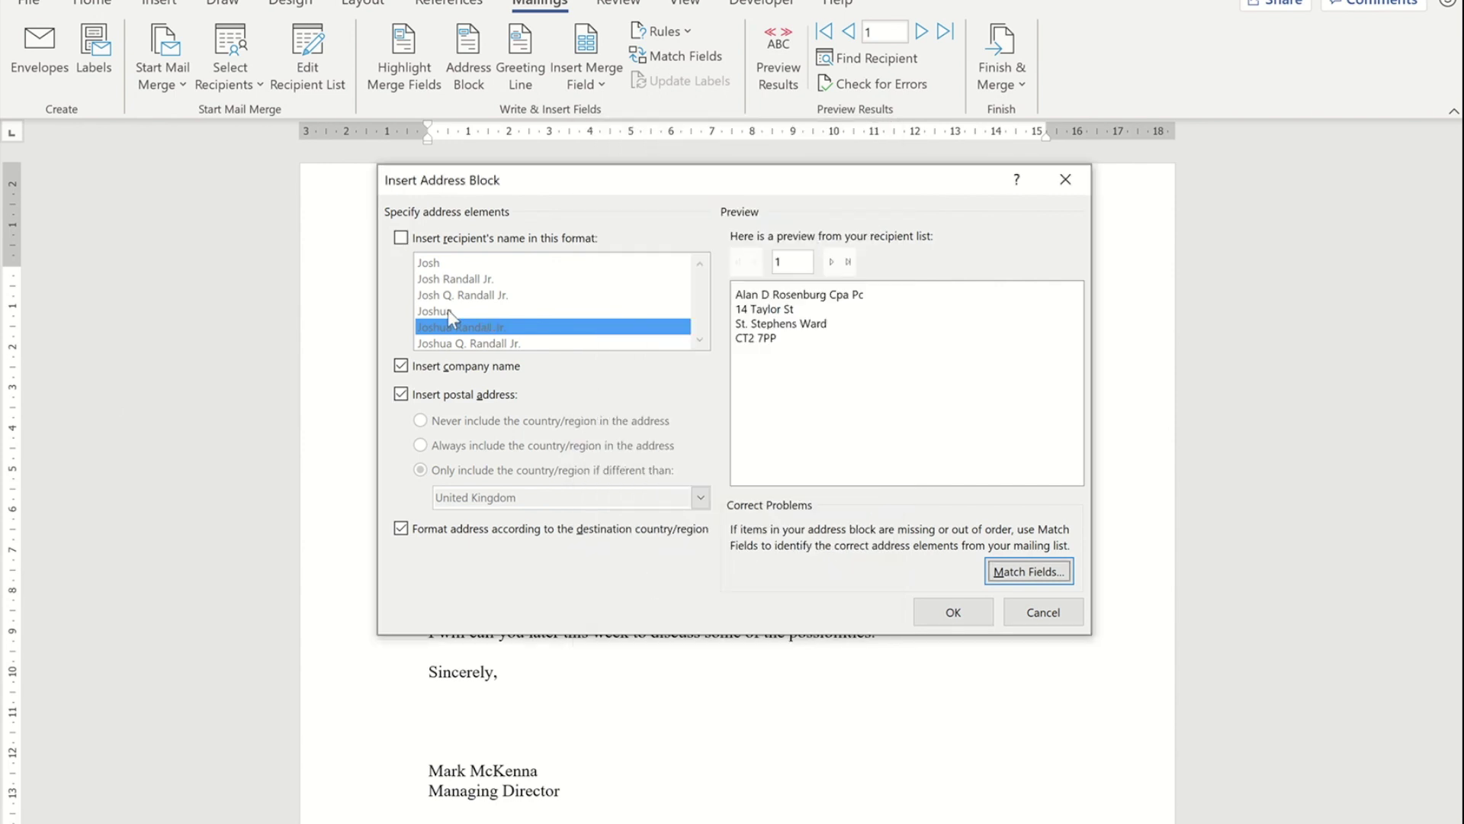
left_click(954, 613)
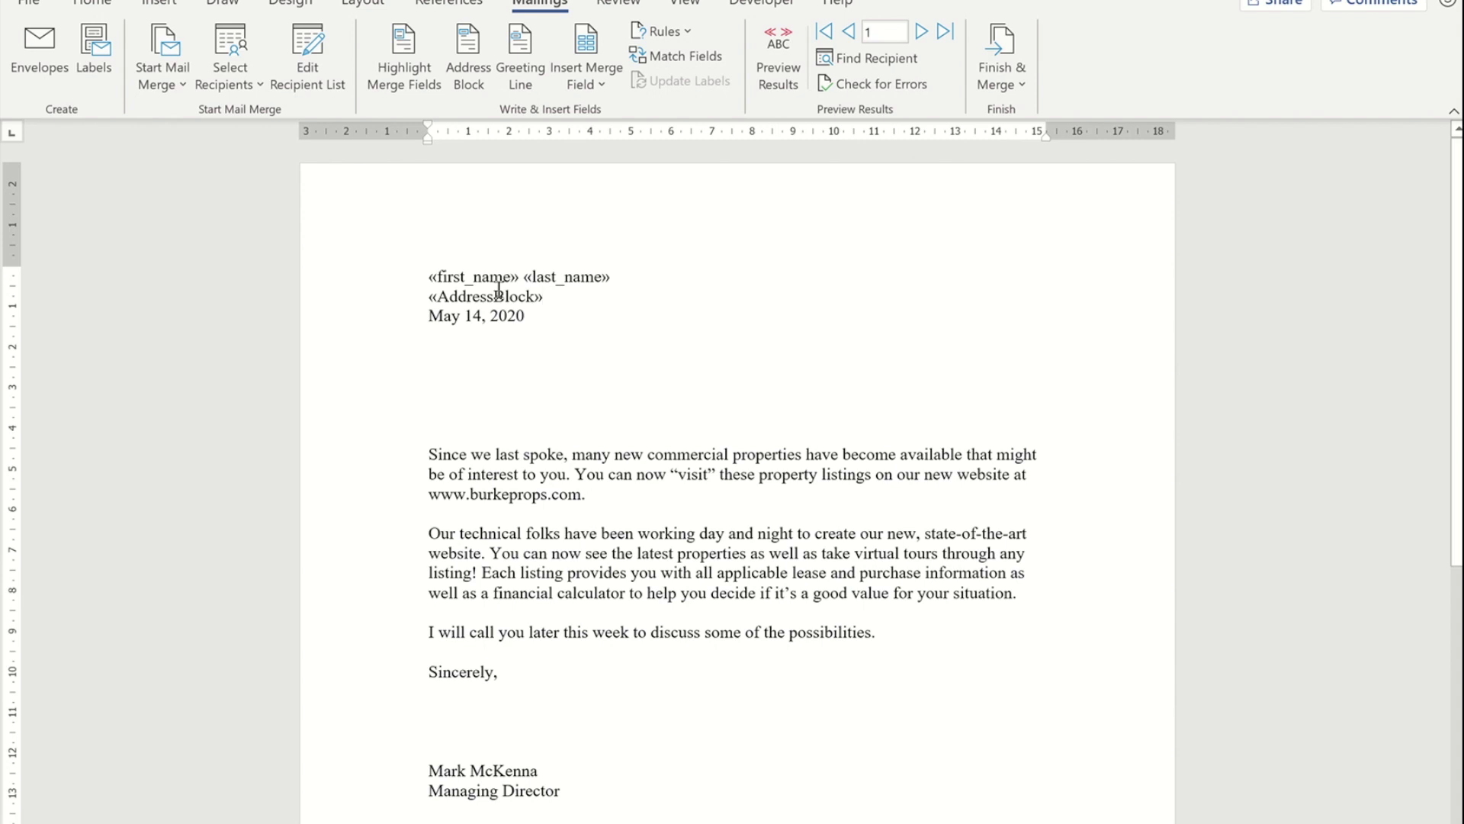
On the blank line above the first paragraph, bring up the Greeting Line settings.
left_click(440, 433)
left_click(610, 80)
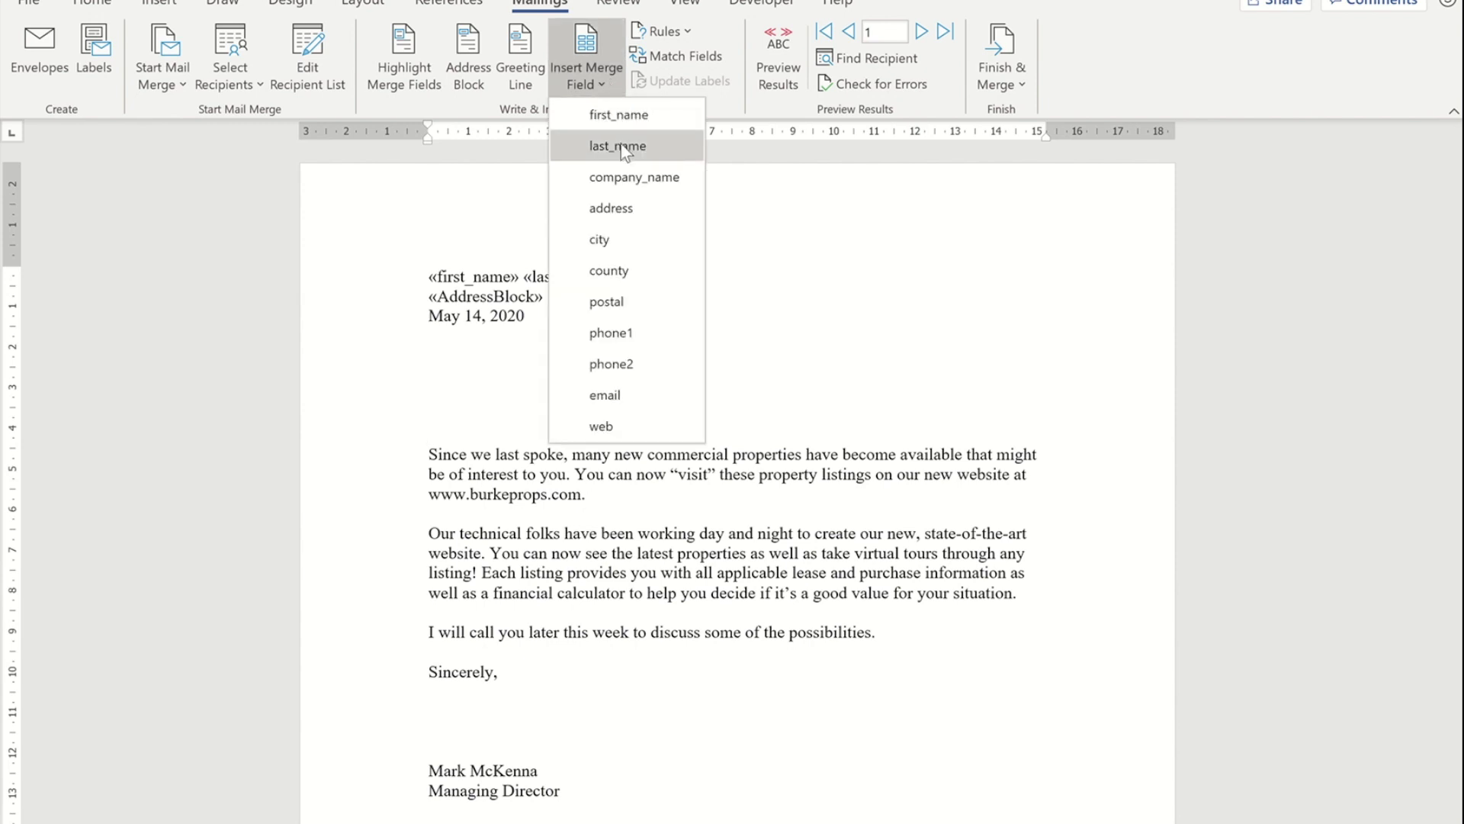
left_click(438, 432)
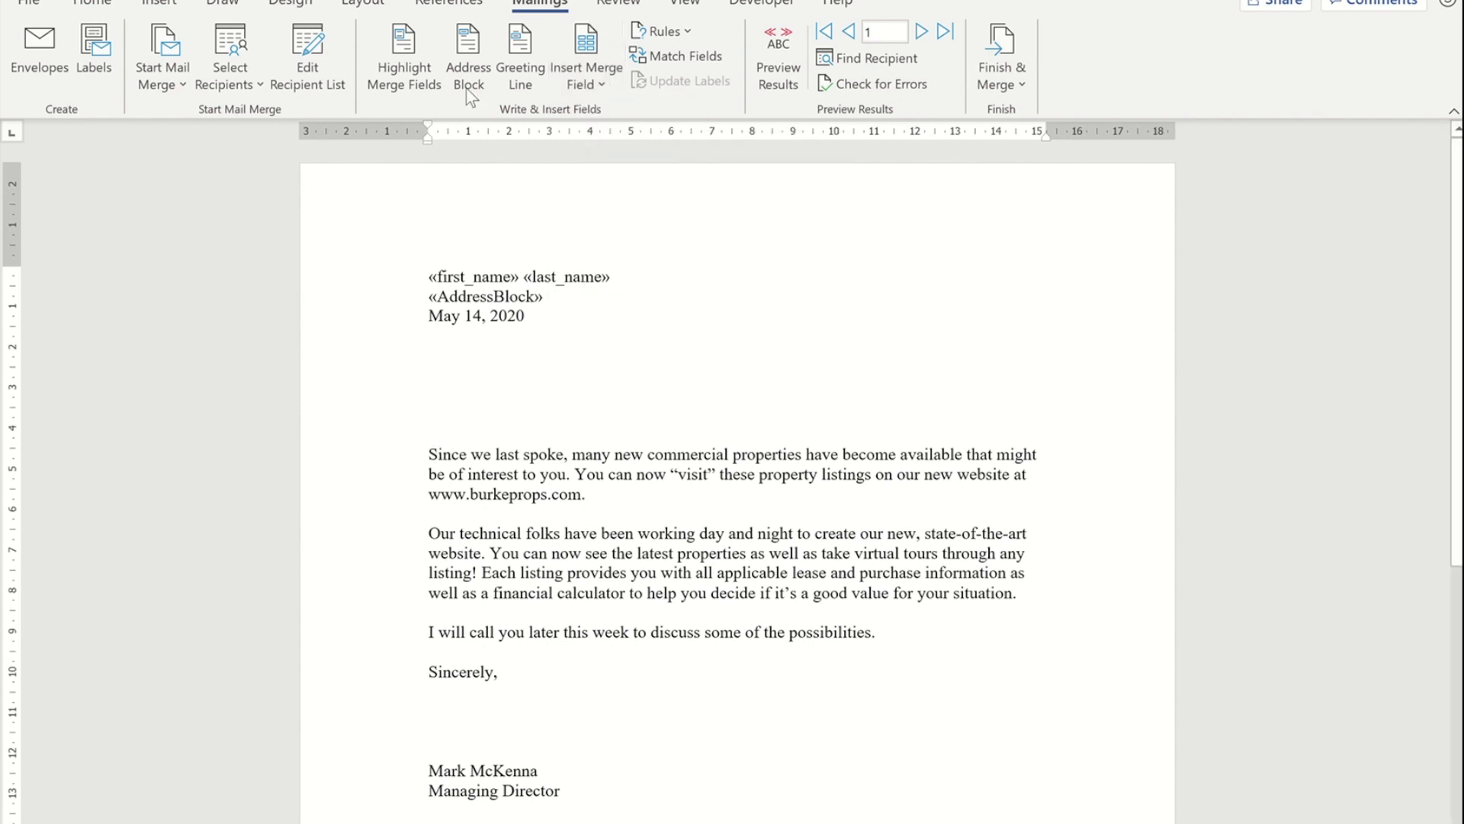
left_click(519, 61)
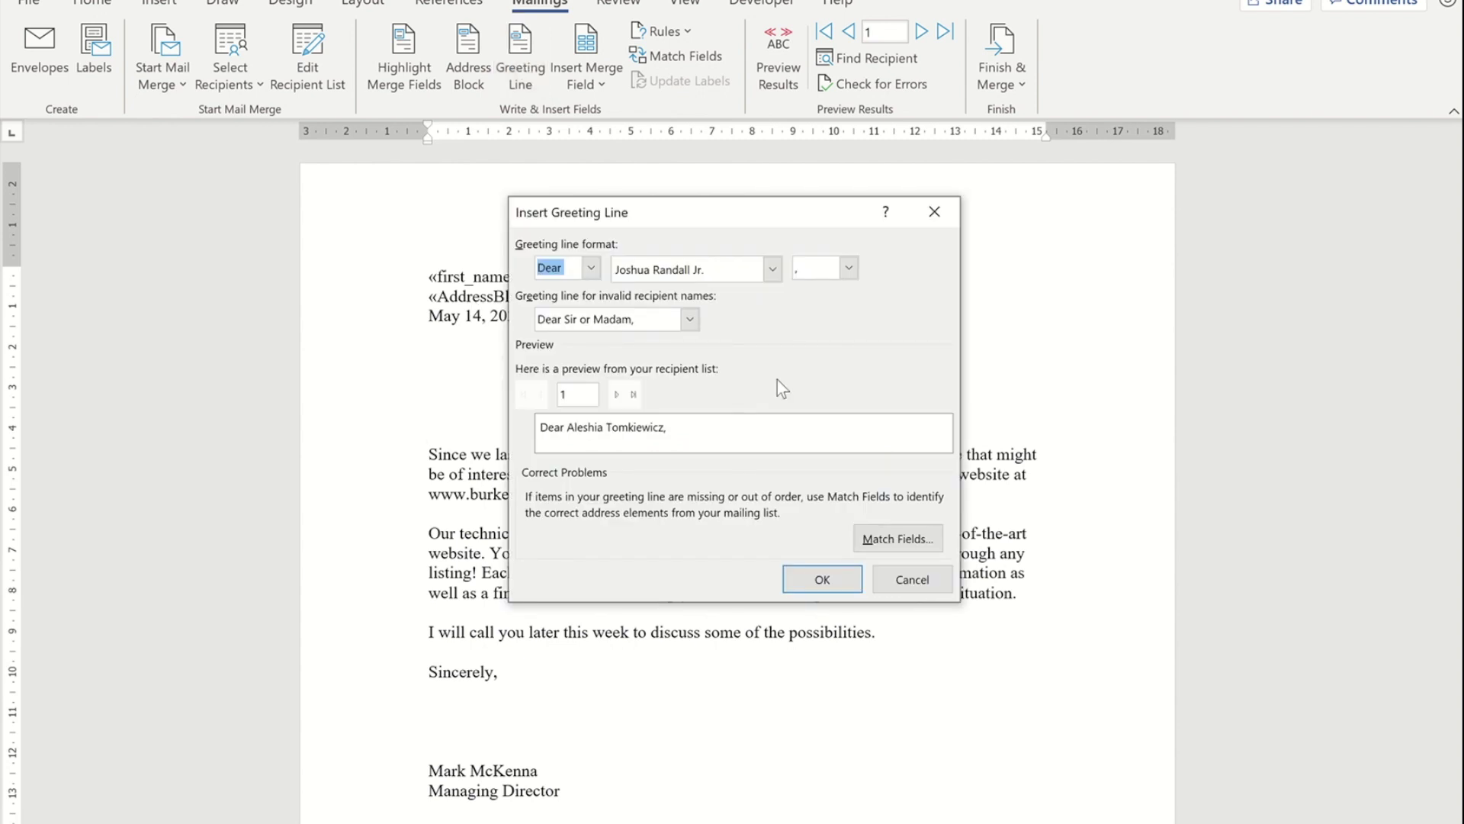
Insert a 'Dear' full-name greeting with 'Dear Sir or Madam,' fallback and preview the merged results.
left_click(591, 269)
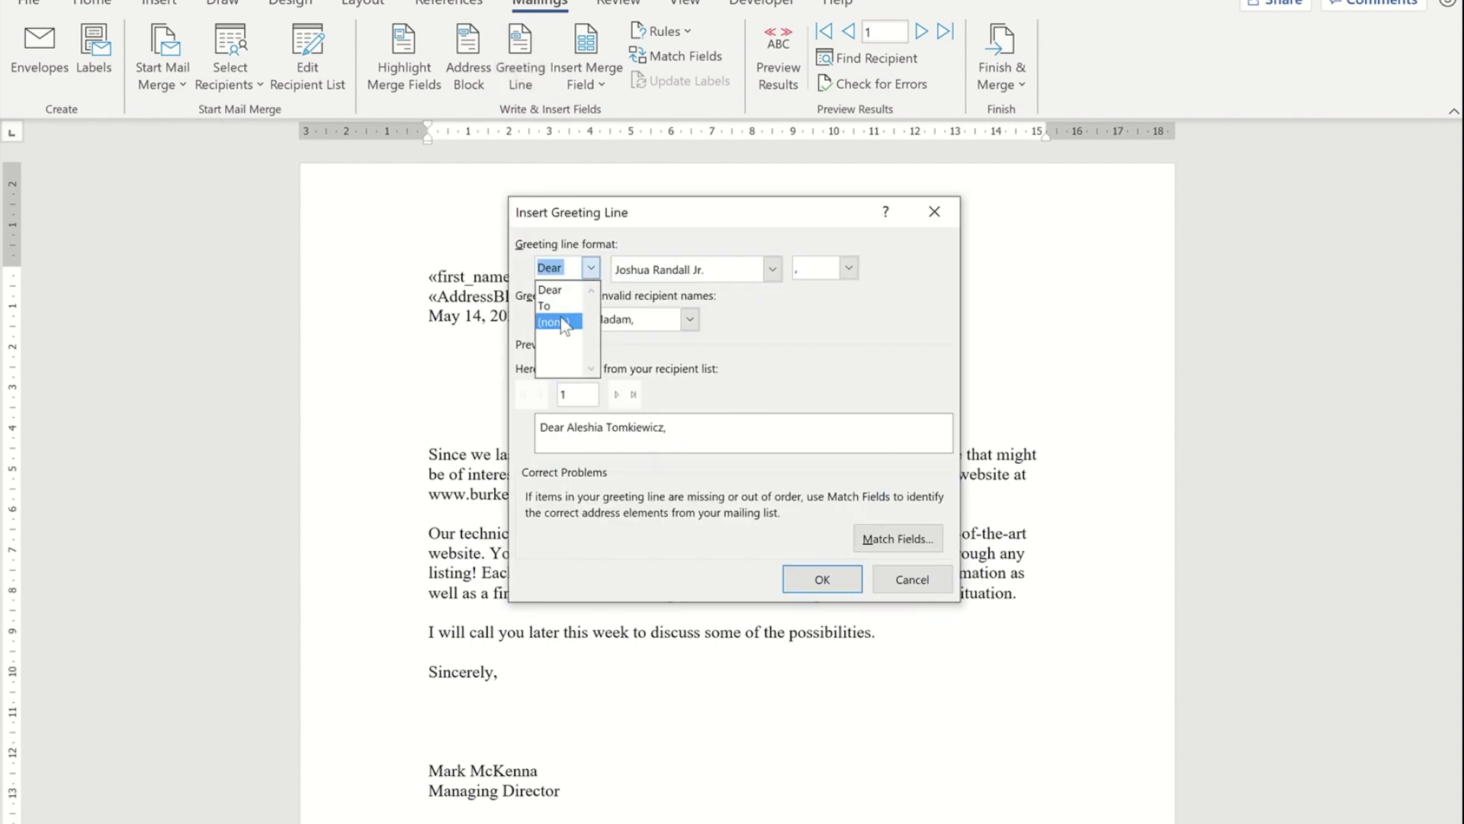
left_click(772, 269)
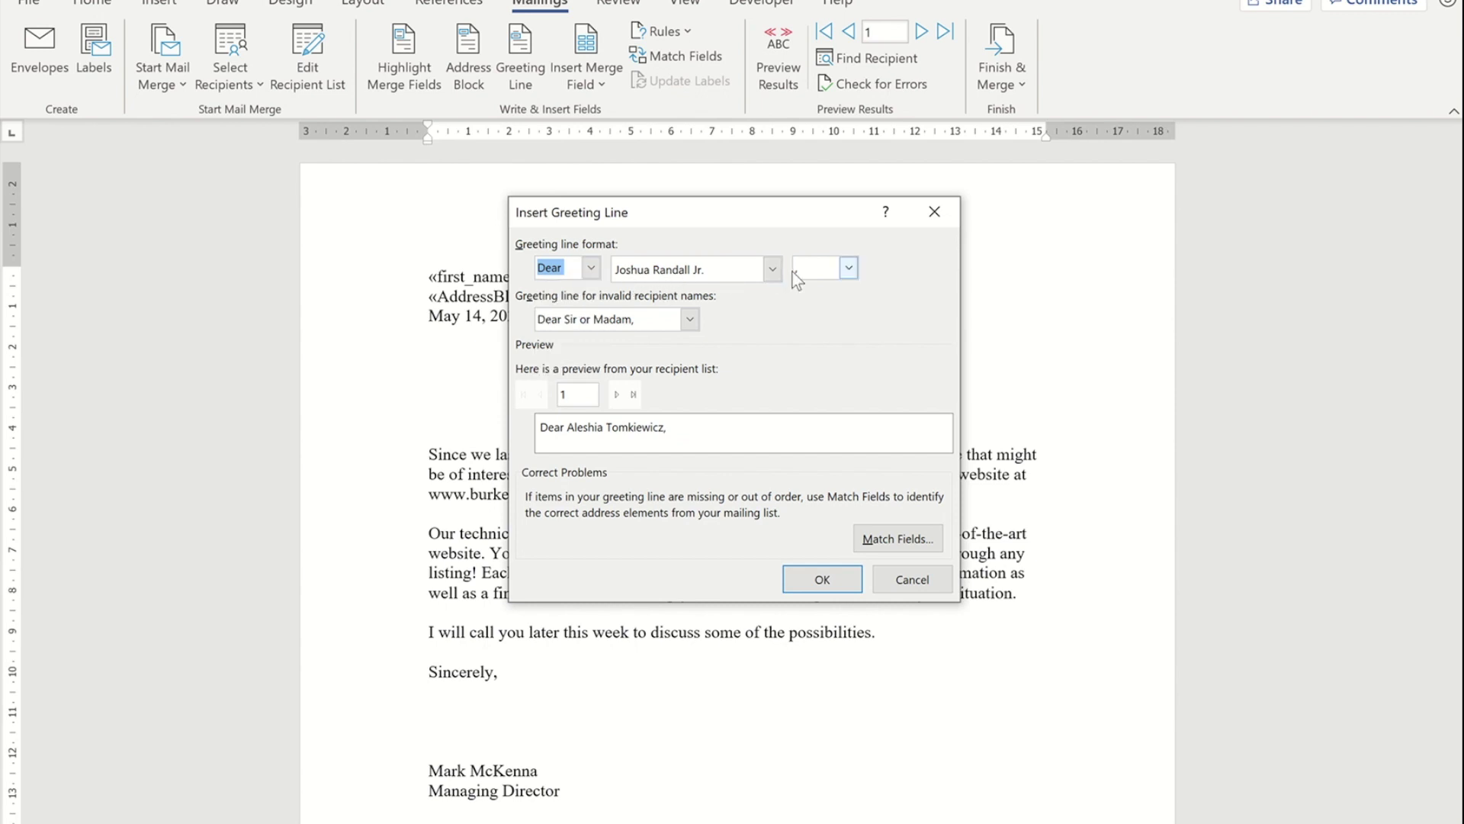
left_click(771, 271)
left_click(771, 271)
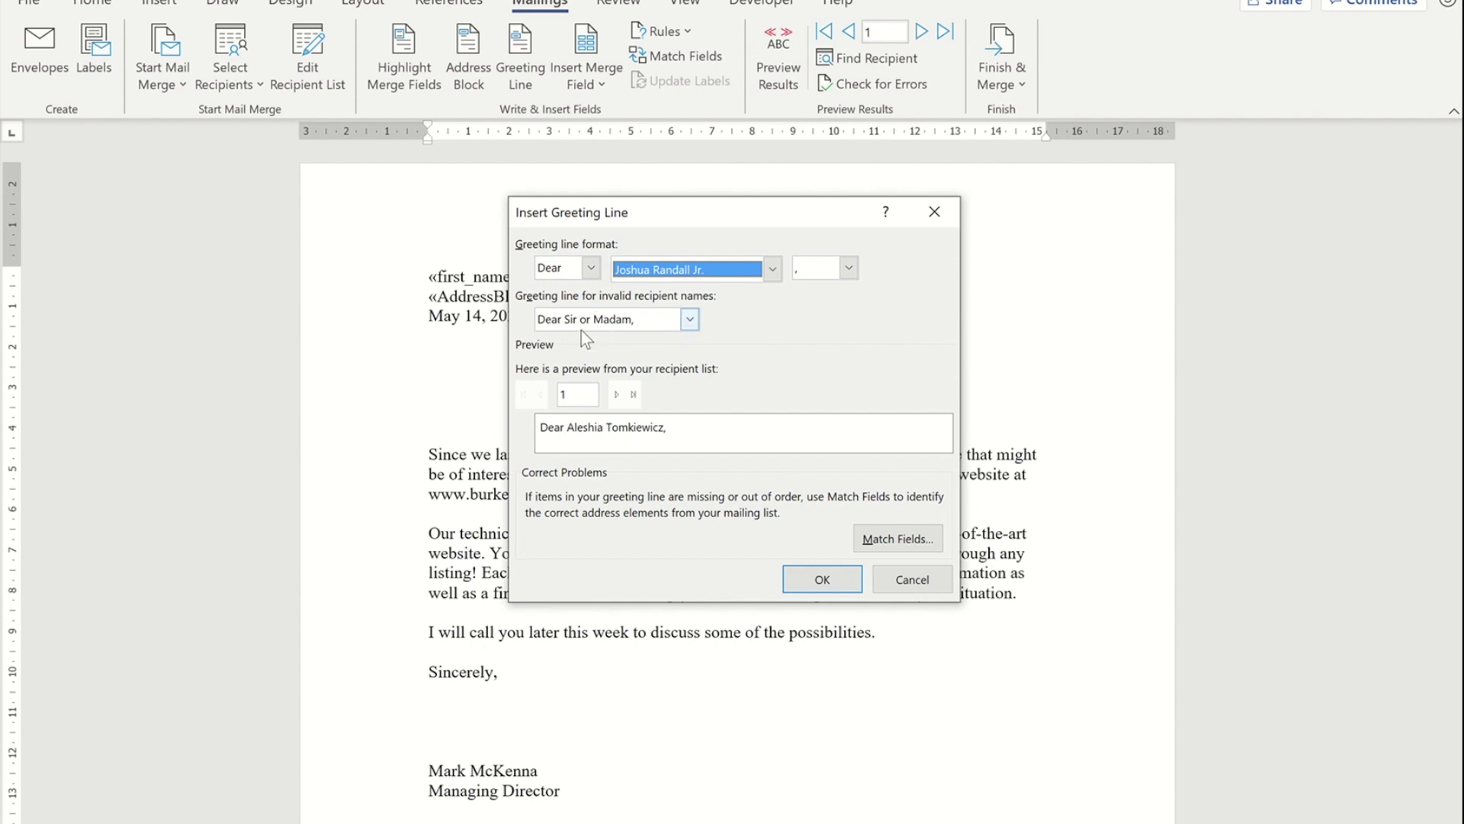
left_click(690, 319)
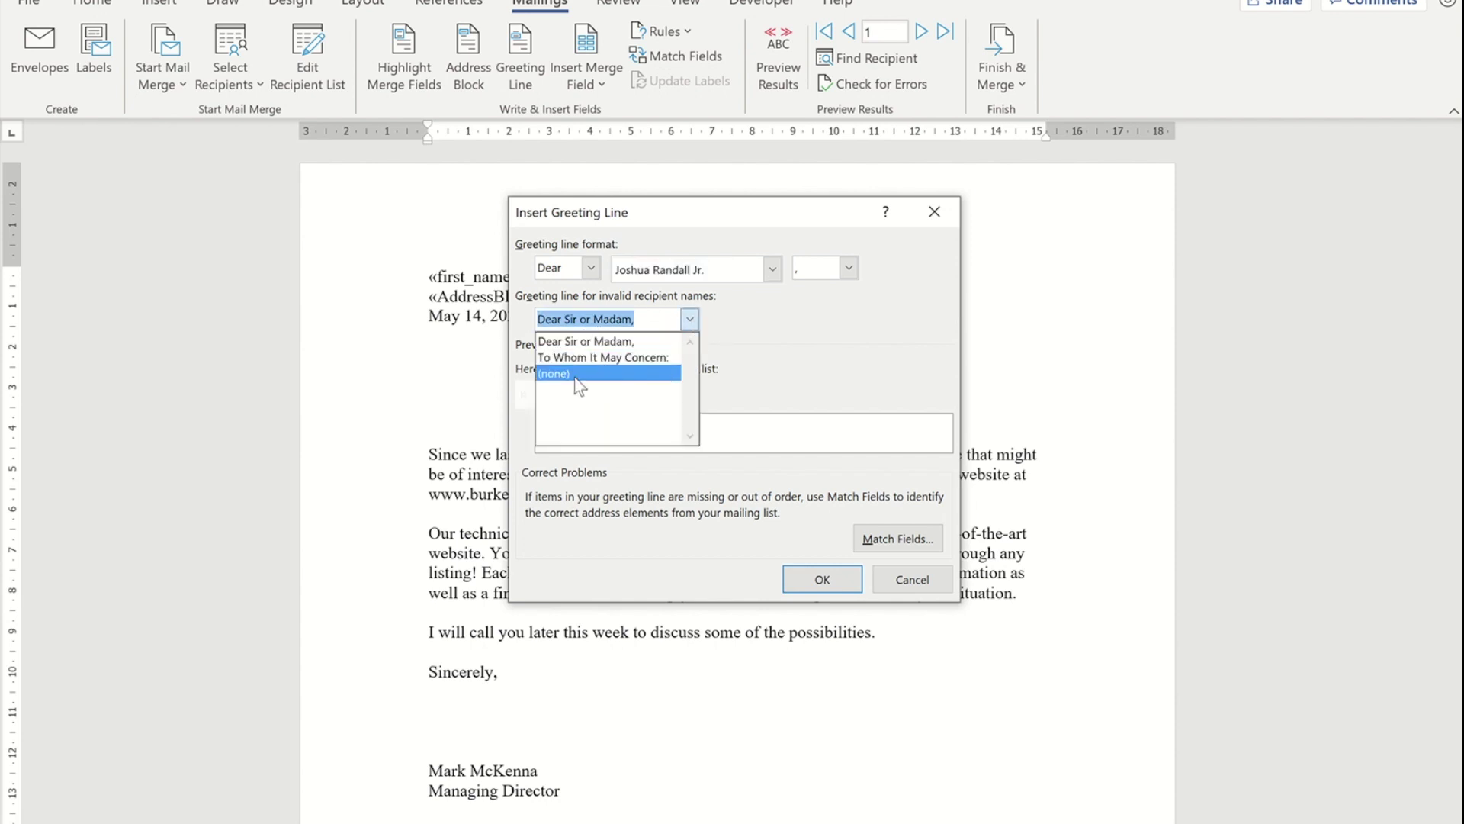
left_click(763, 351)
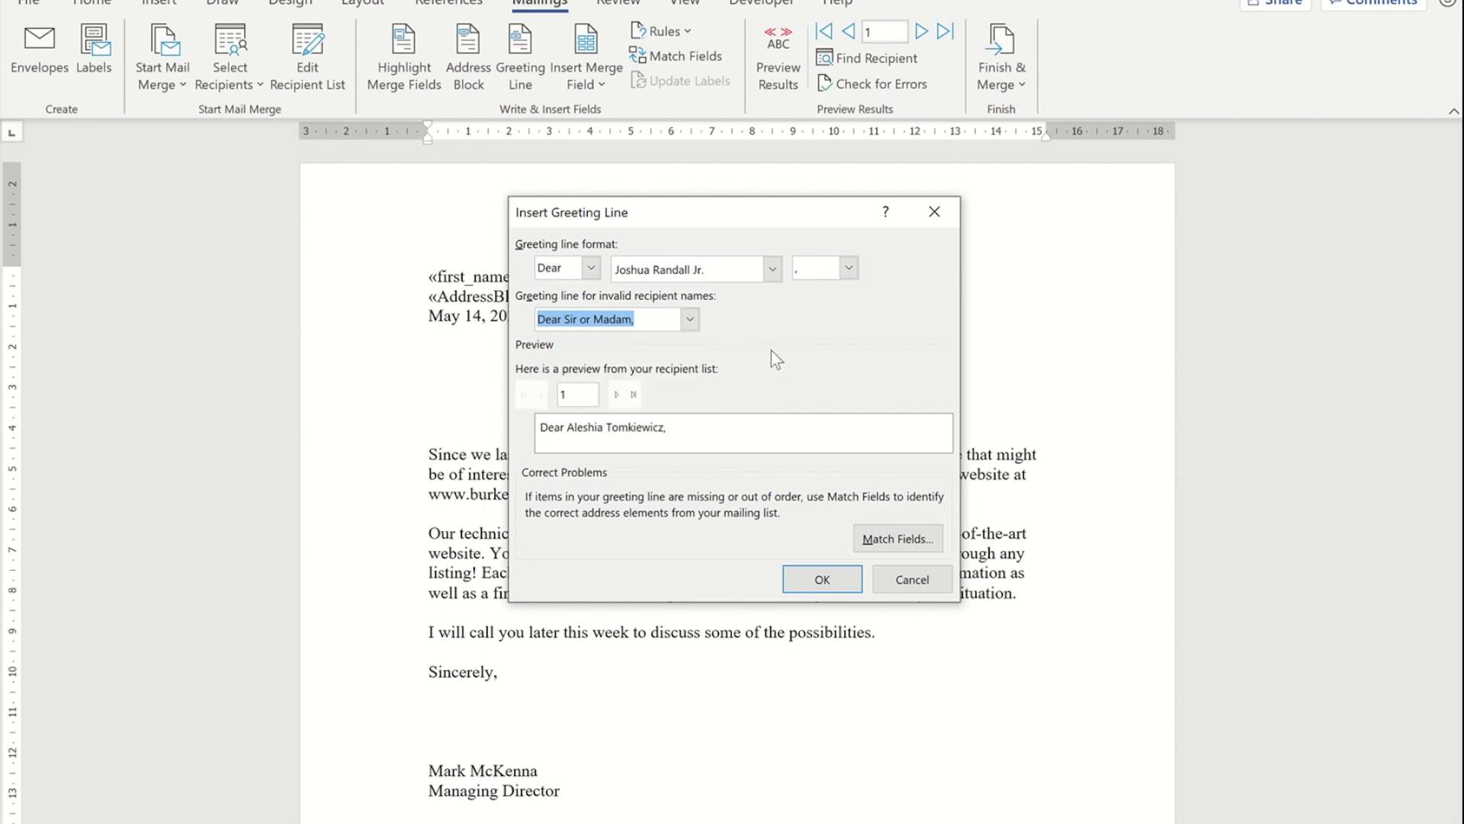
left_click(835, 579)
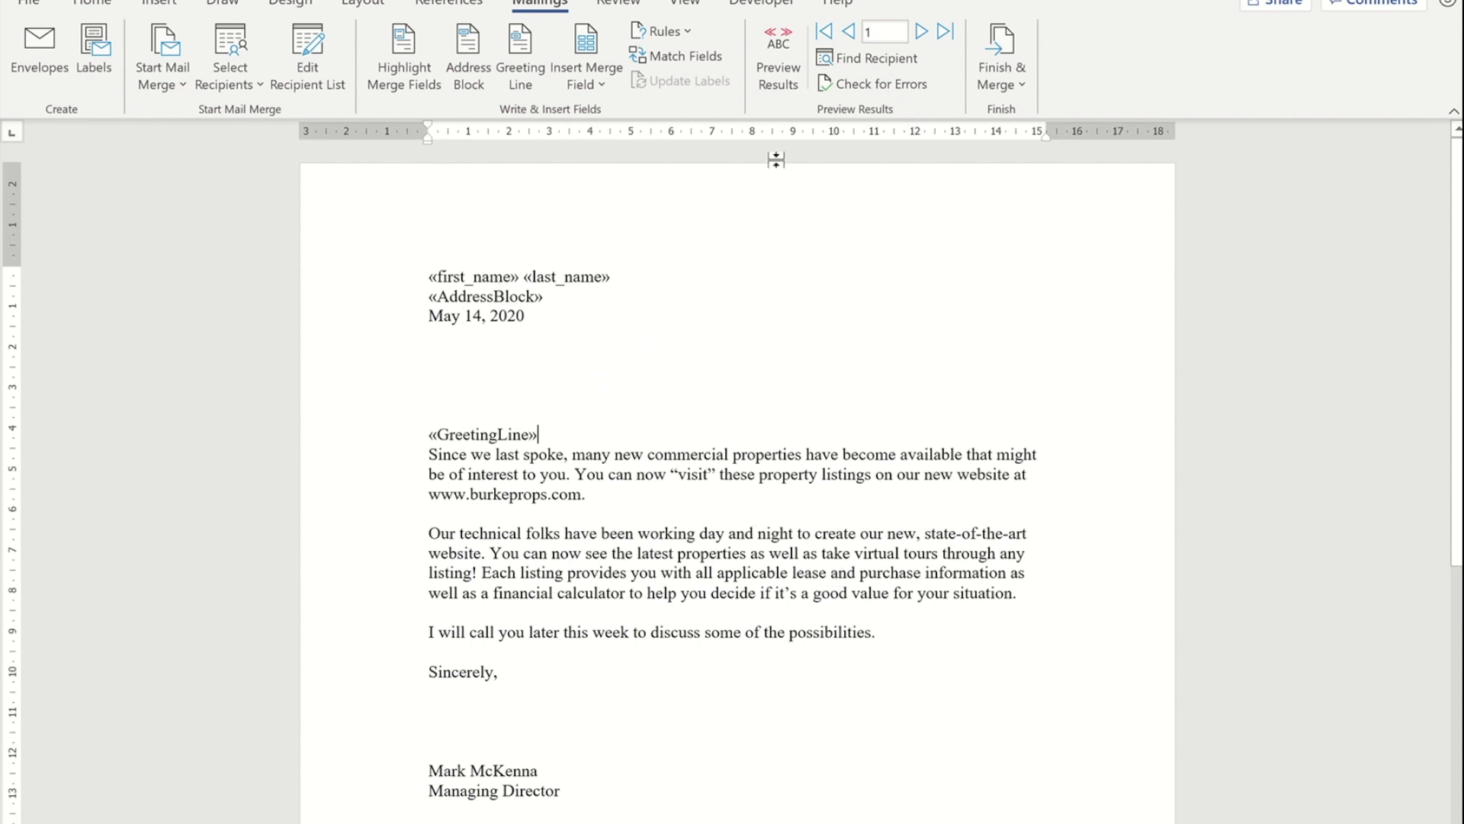
left_click(790, 61)
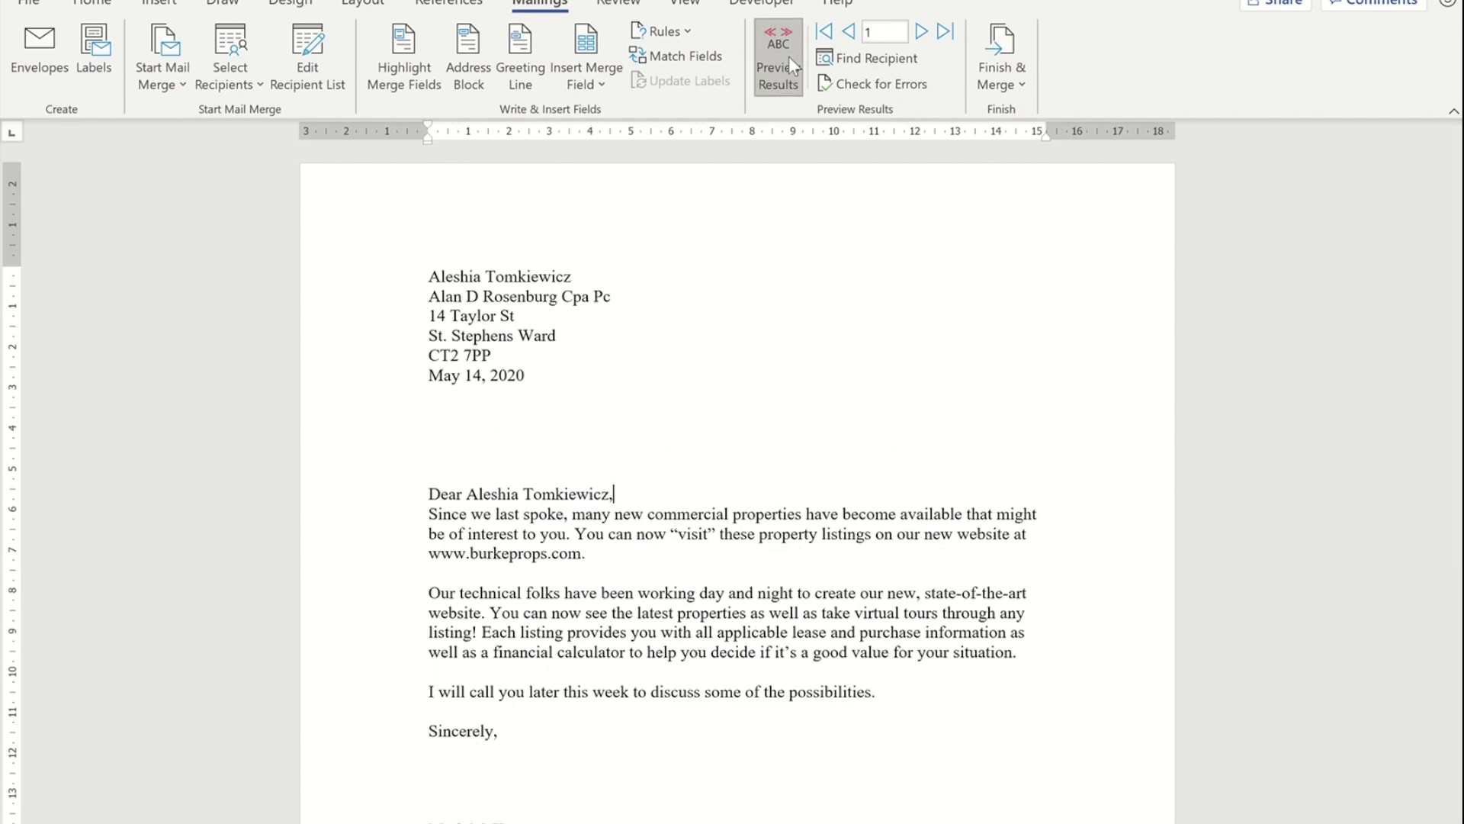
triple_click(545, 276)
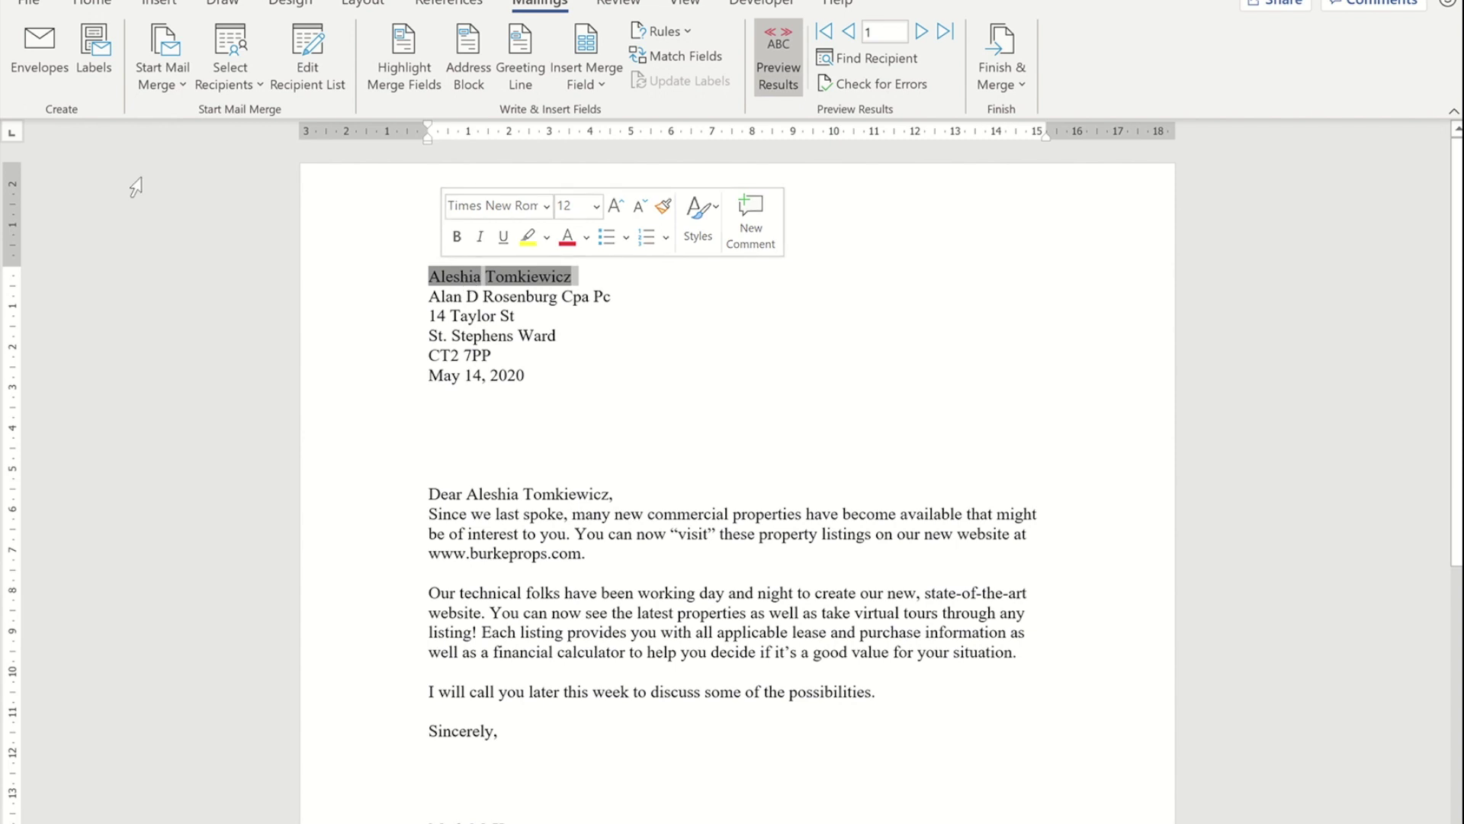
Apply Heading 1 from the Home tab to the recipient's name line.
left_click(92, 4)
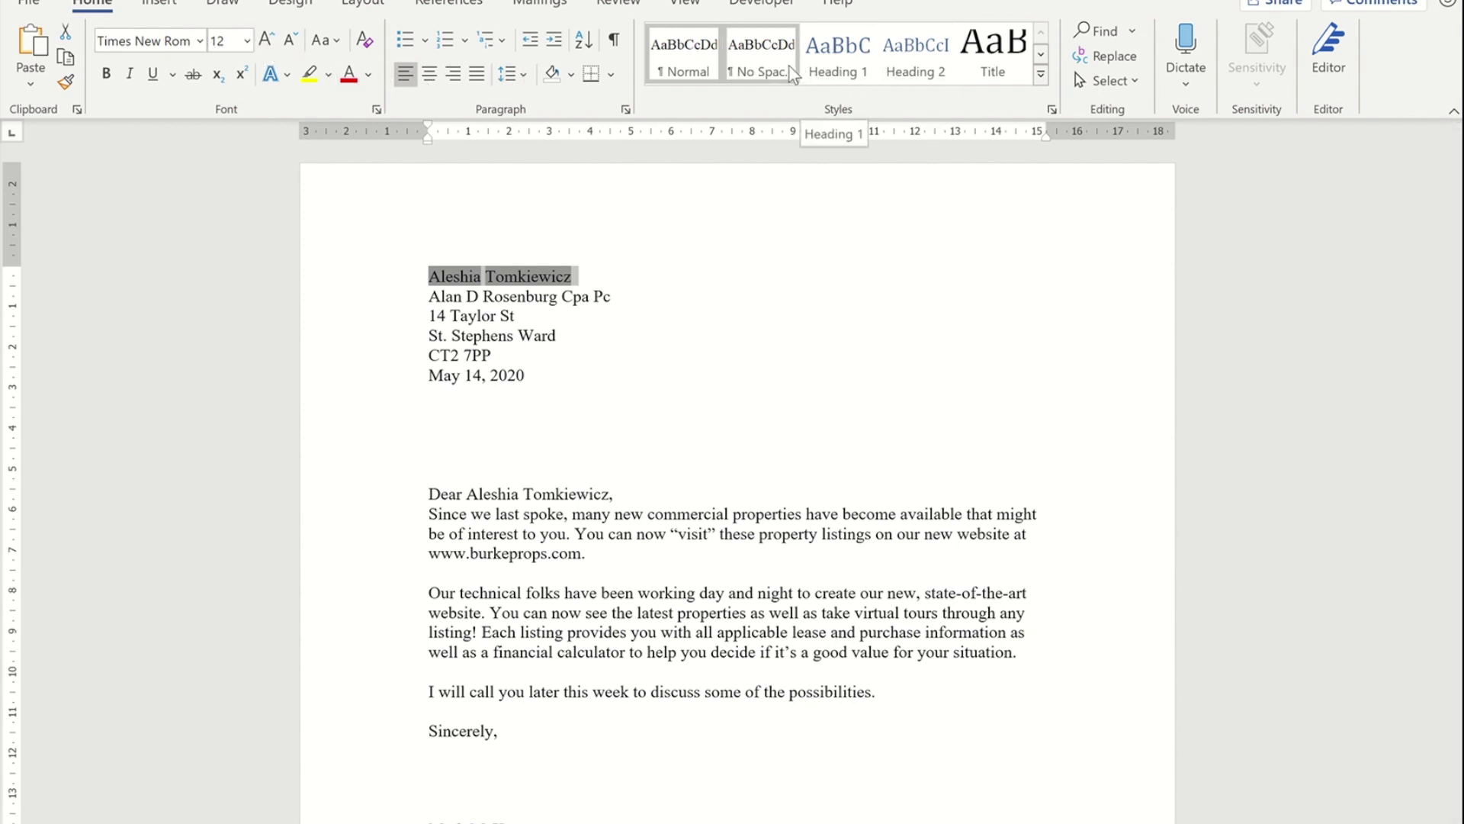
left_click(844, 65)
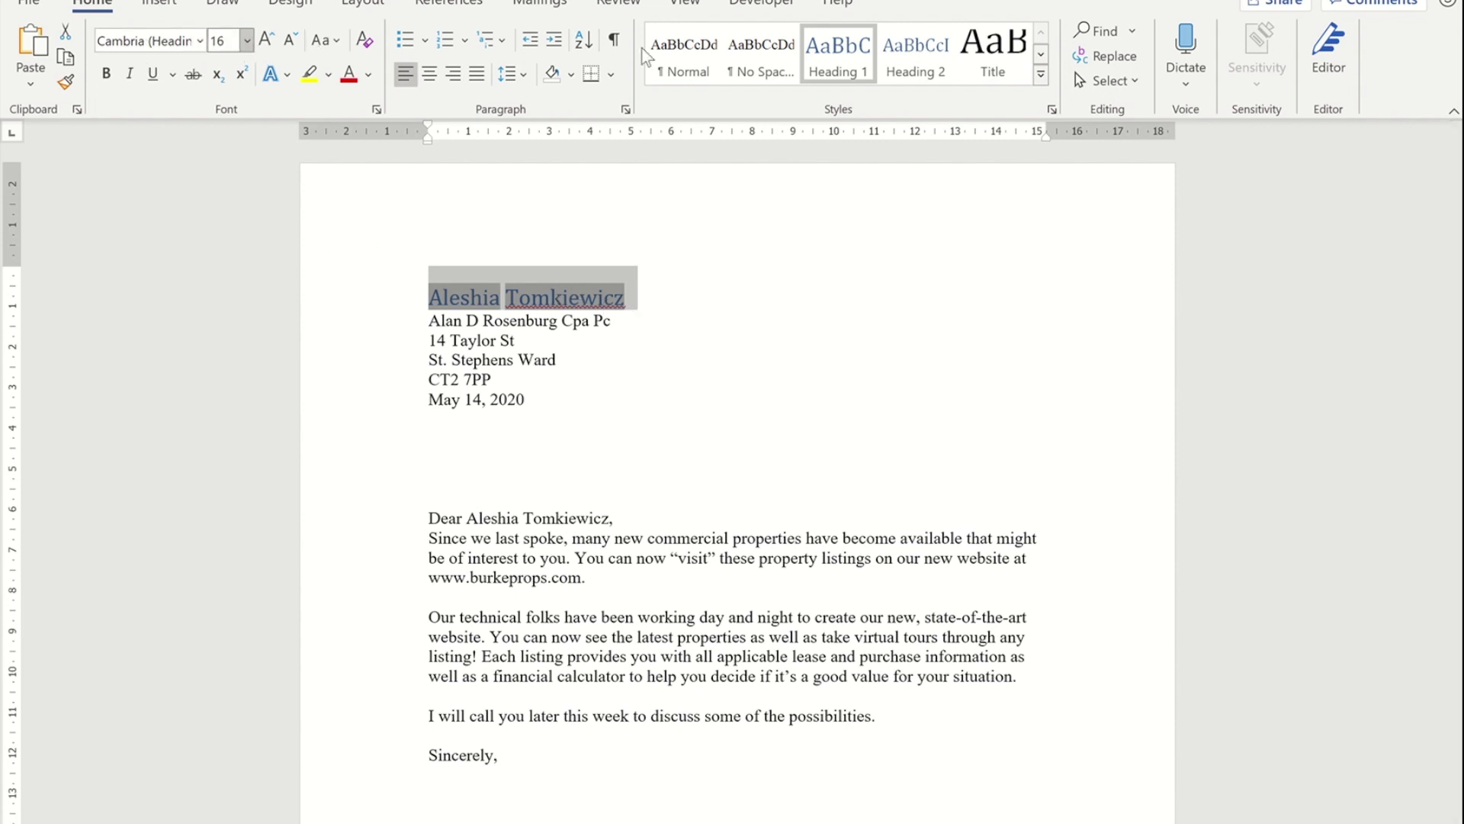
right_click(854, 50)
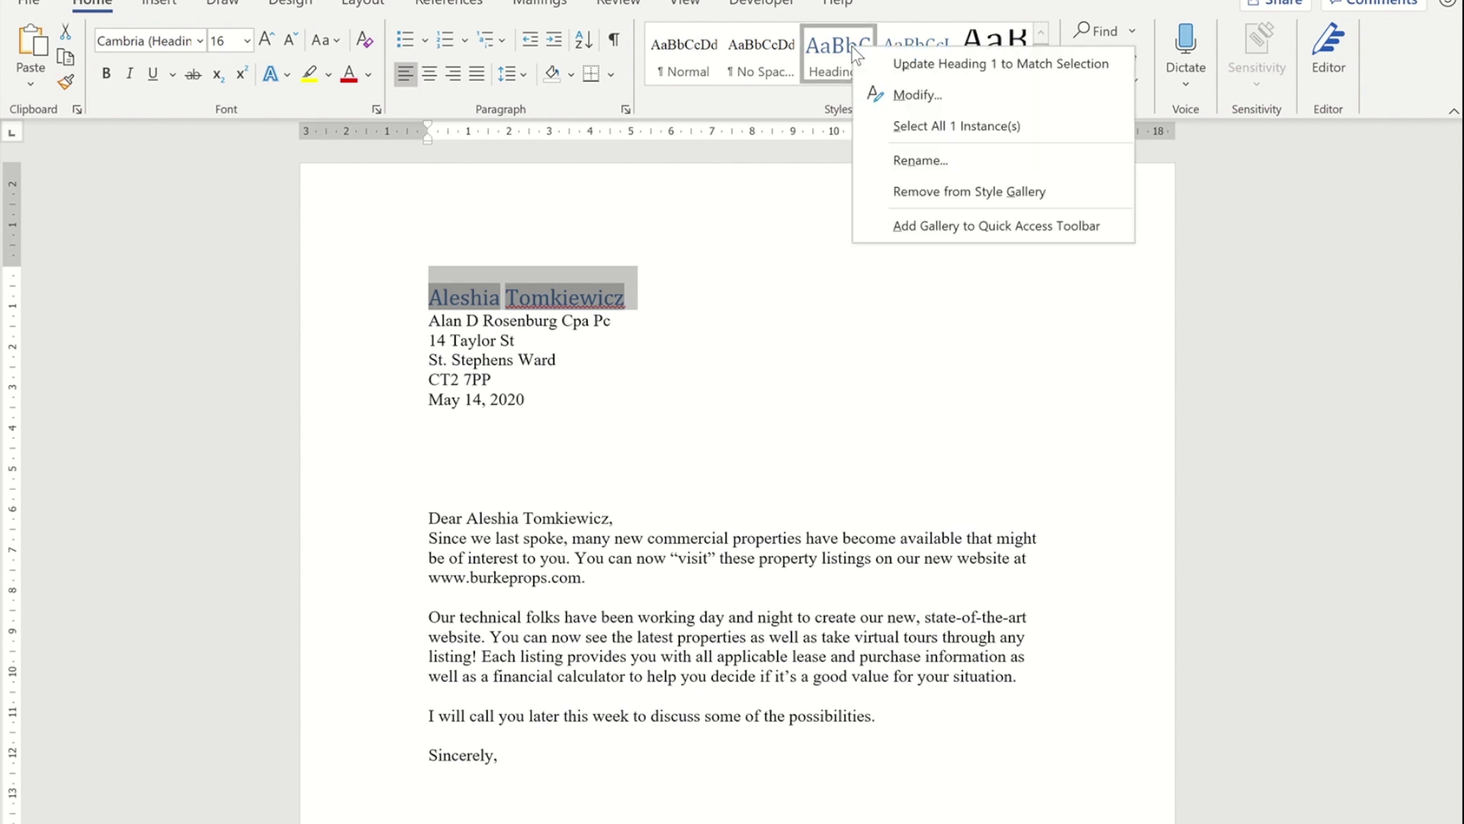
Modify Heading 1 to Times New Roman, 12 pt, Automatic font colour.
left_click(916, 94)
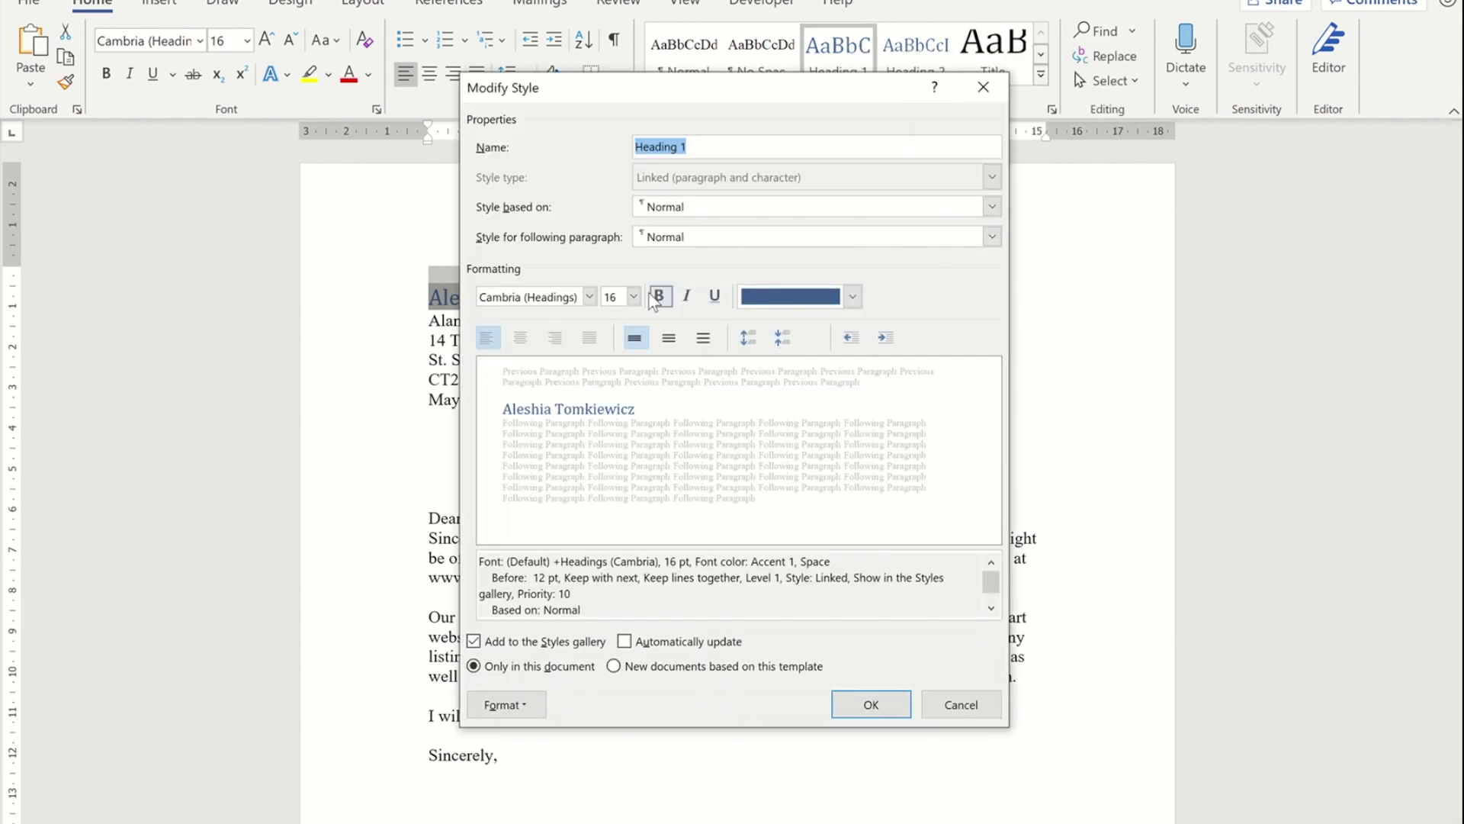
left_click(591, 301)
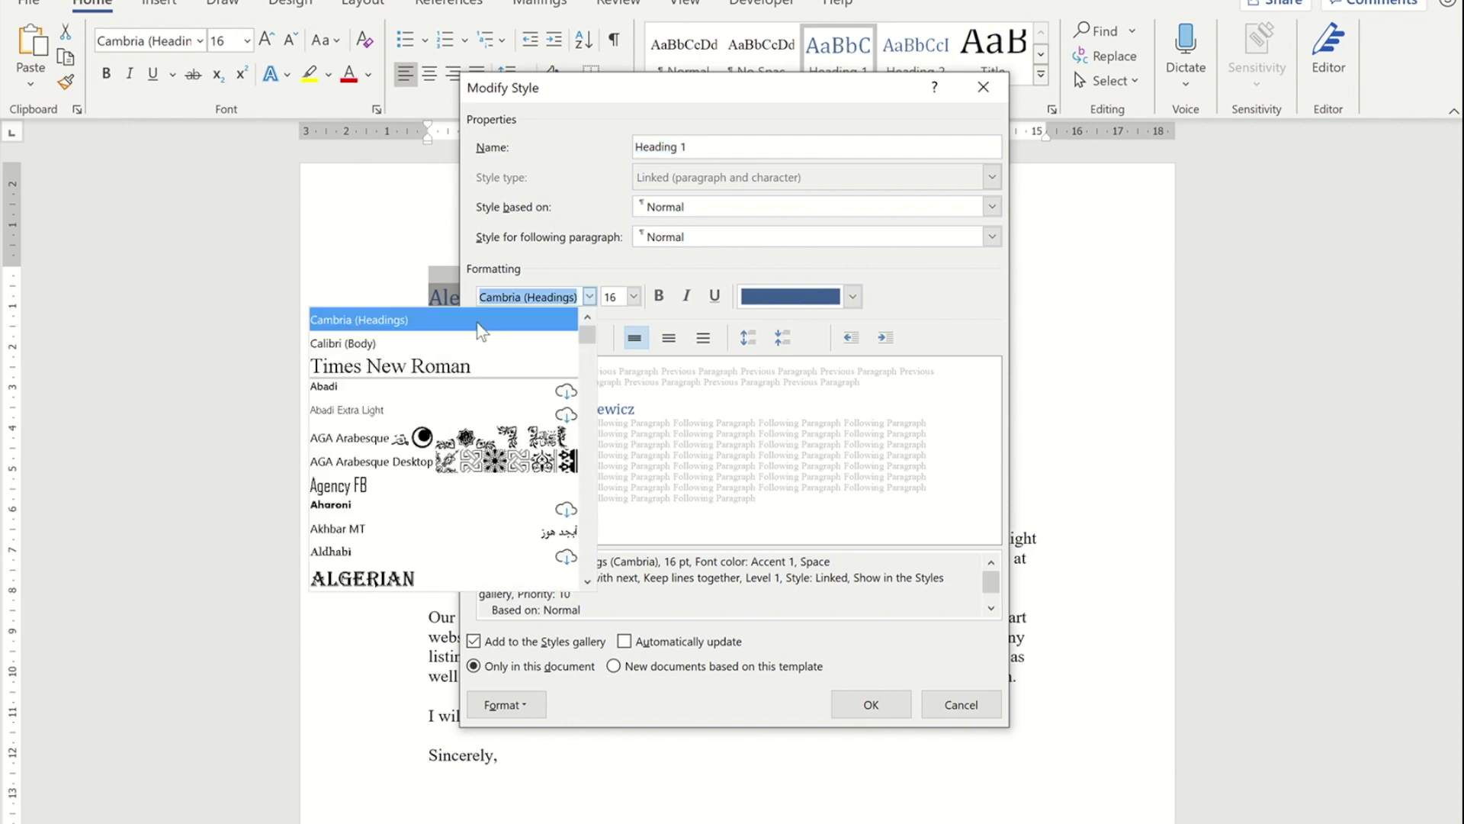
left_click(467, 385)
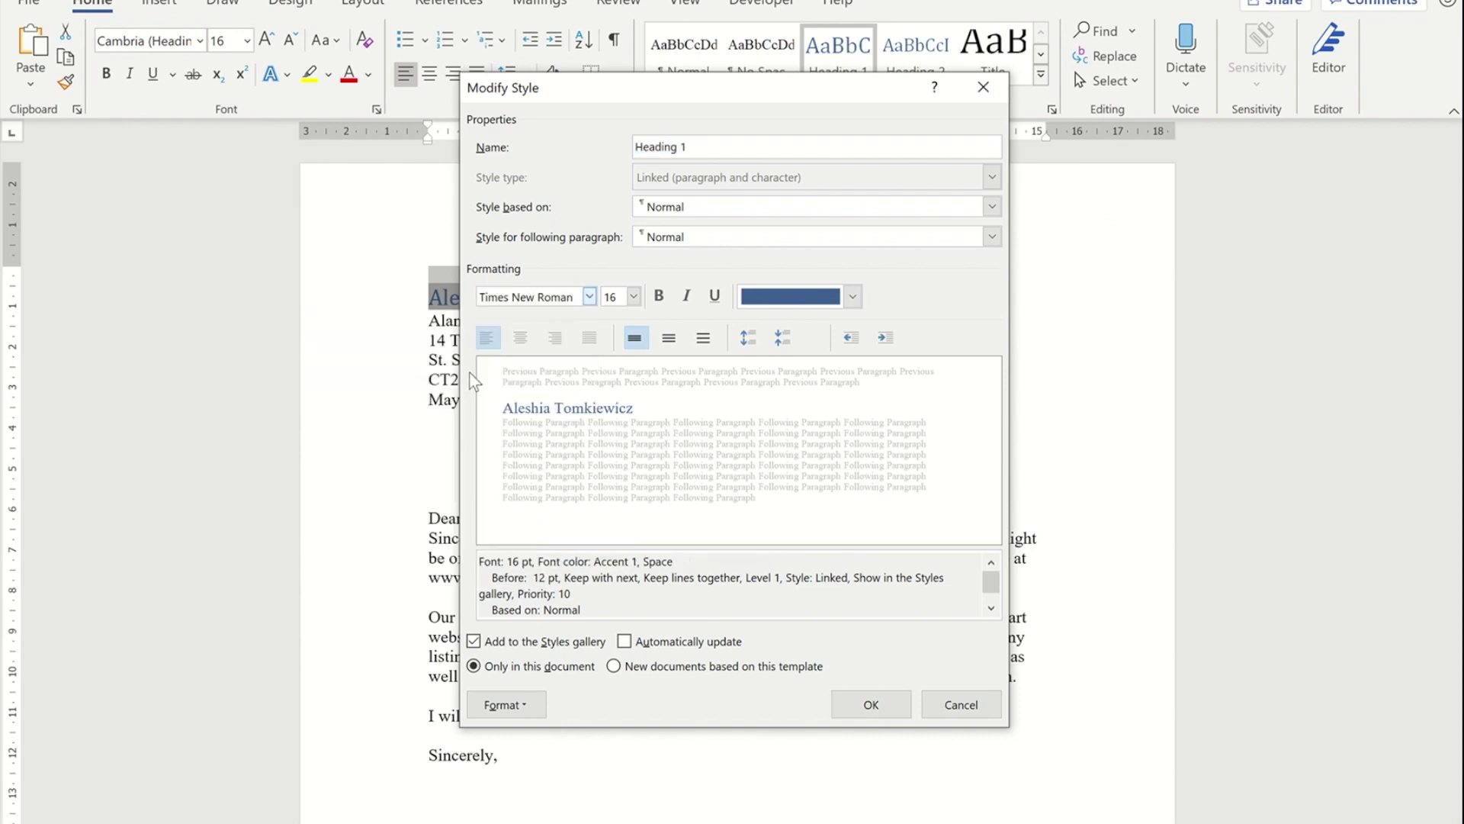
left_click(633, 298)
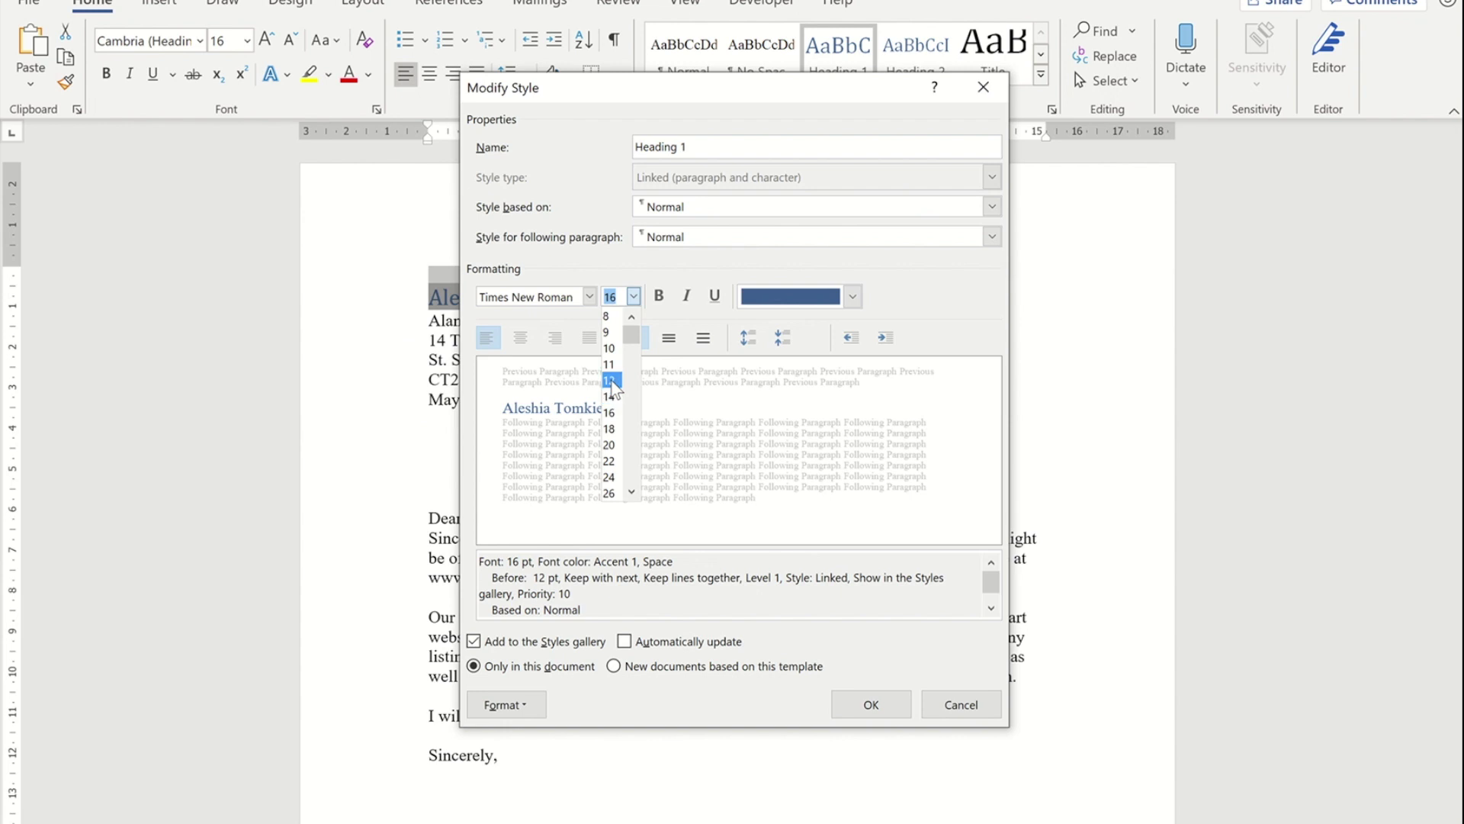
left_click(611, 380)
left_click(852, 296)
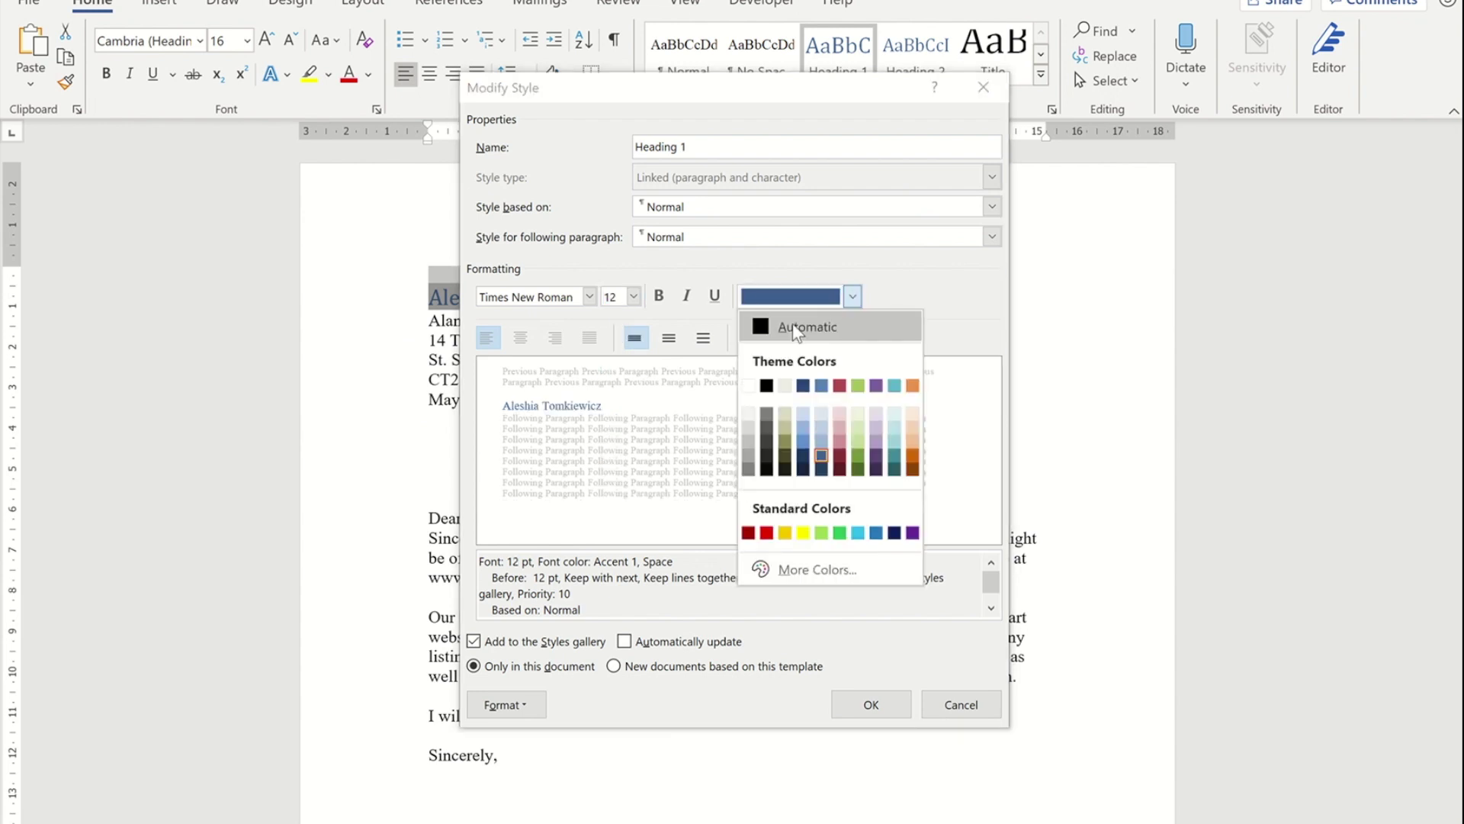
left_click(797, 328)
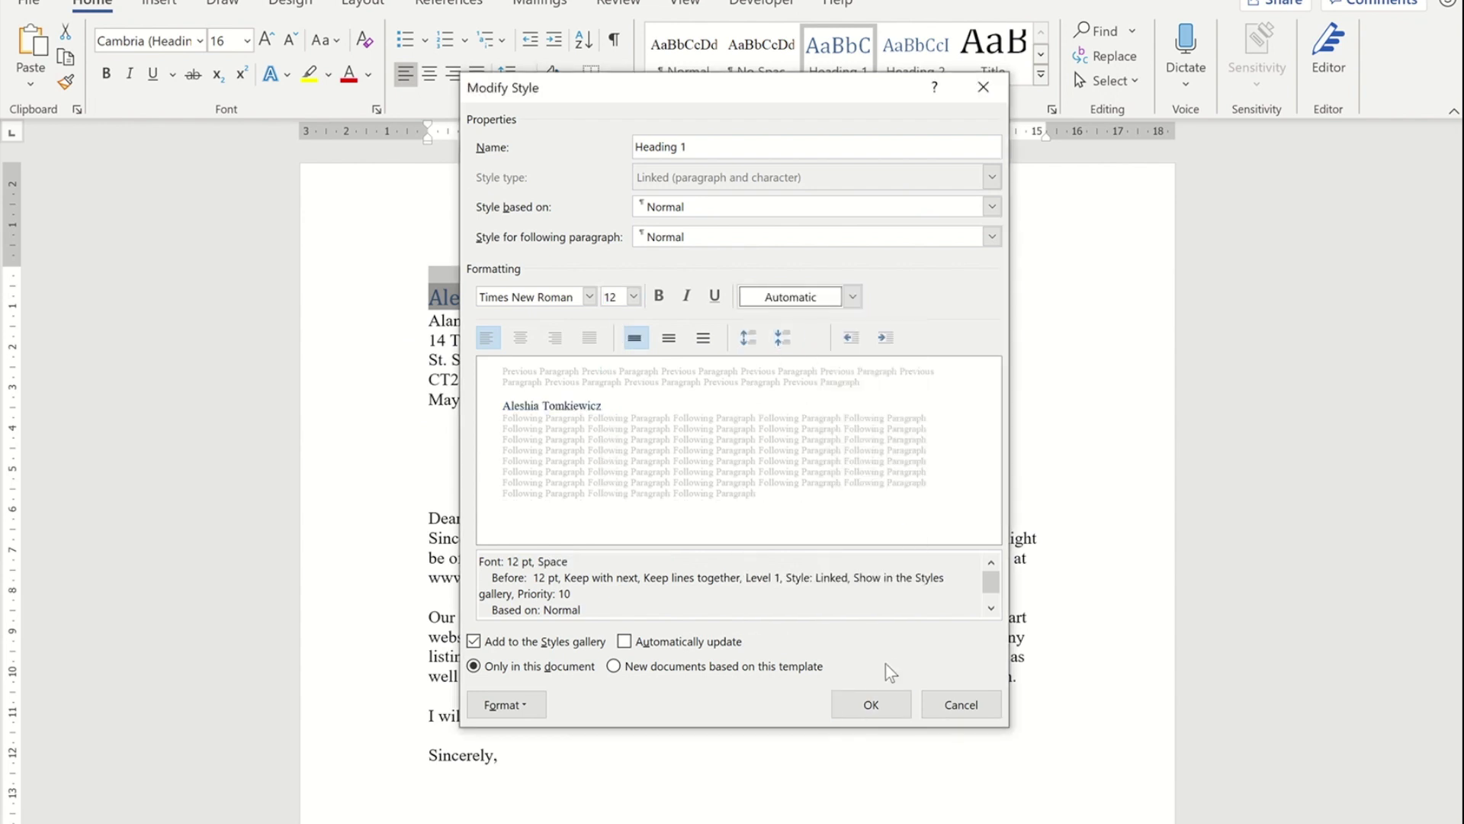
left_click(889, 705)
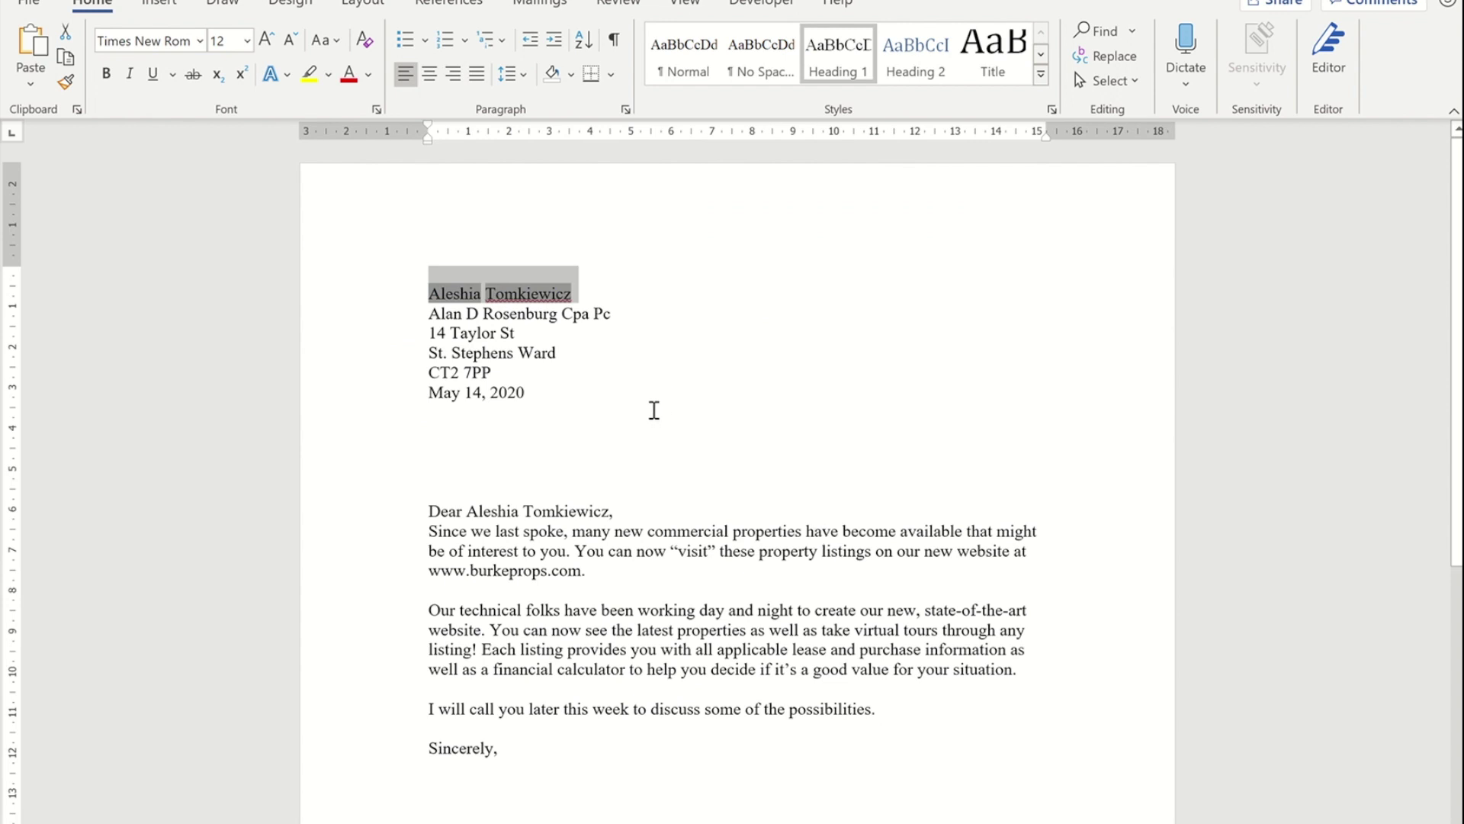
left_click(653, 409)
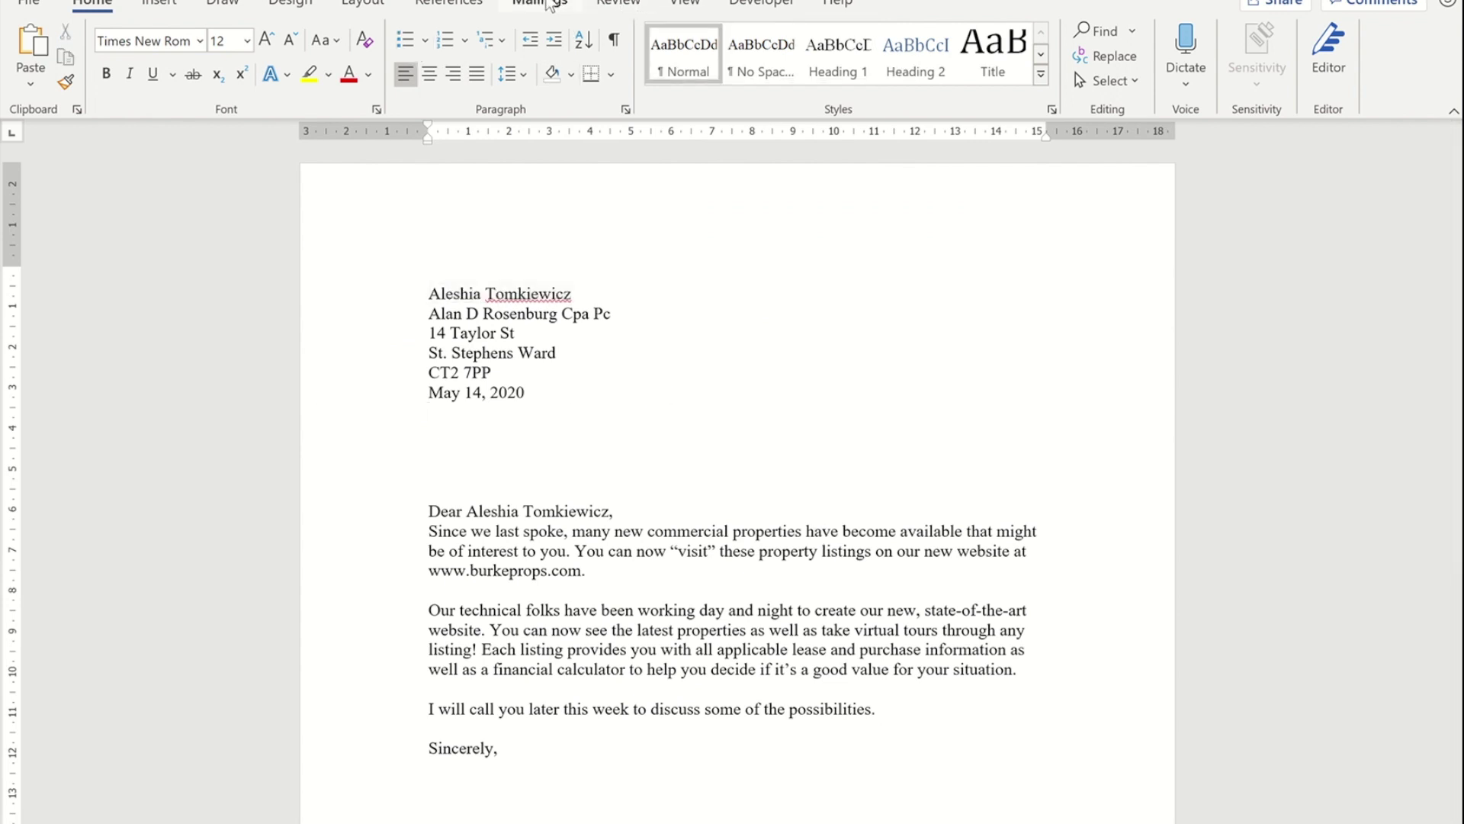
Finish & Merge all records into individual editable letters and scroll through the result.
left_click(566, 3)
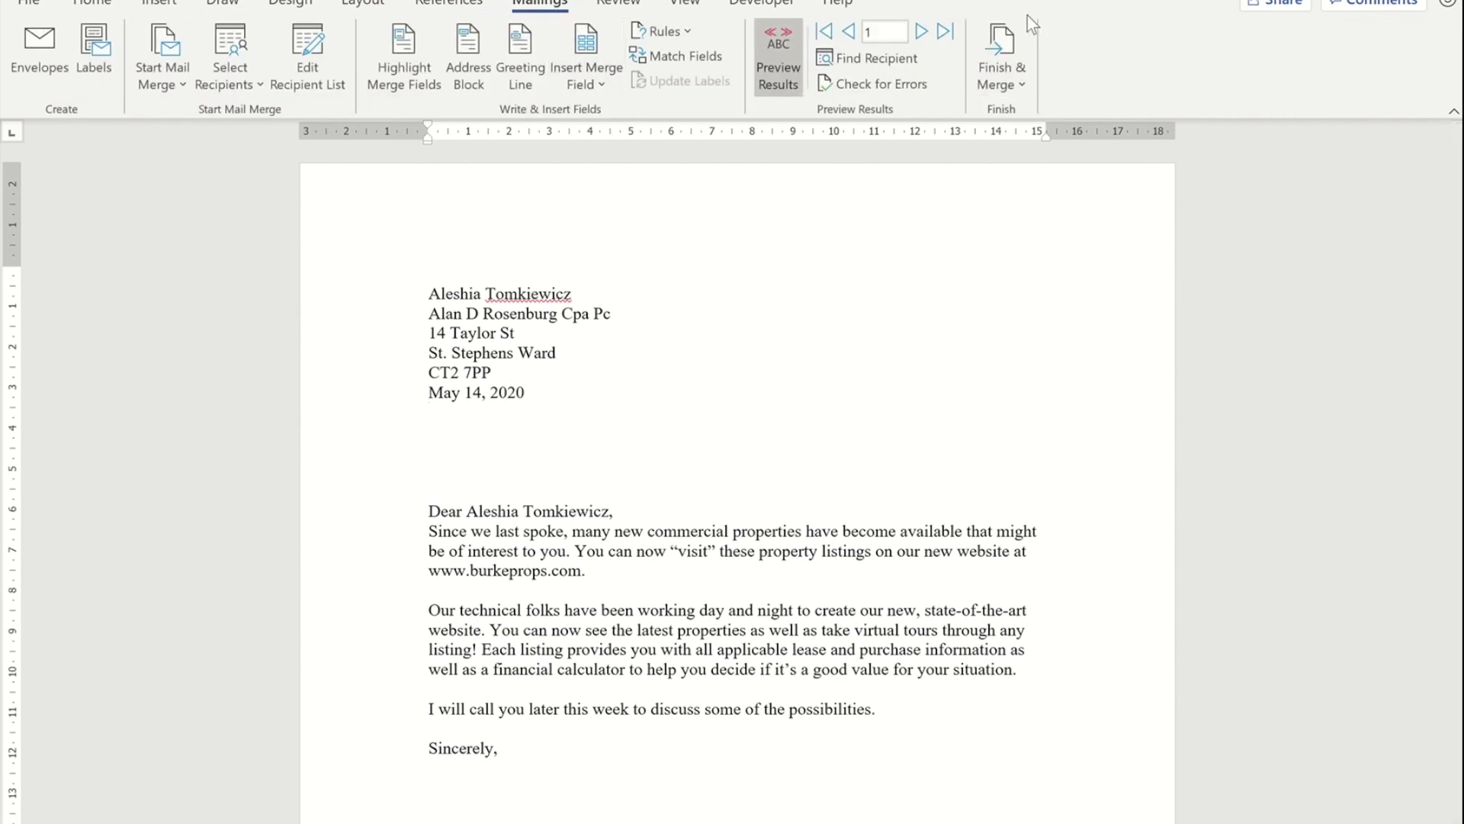
left_click(1002, 42)
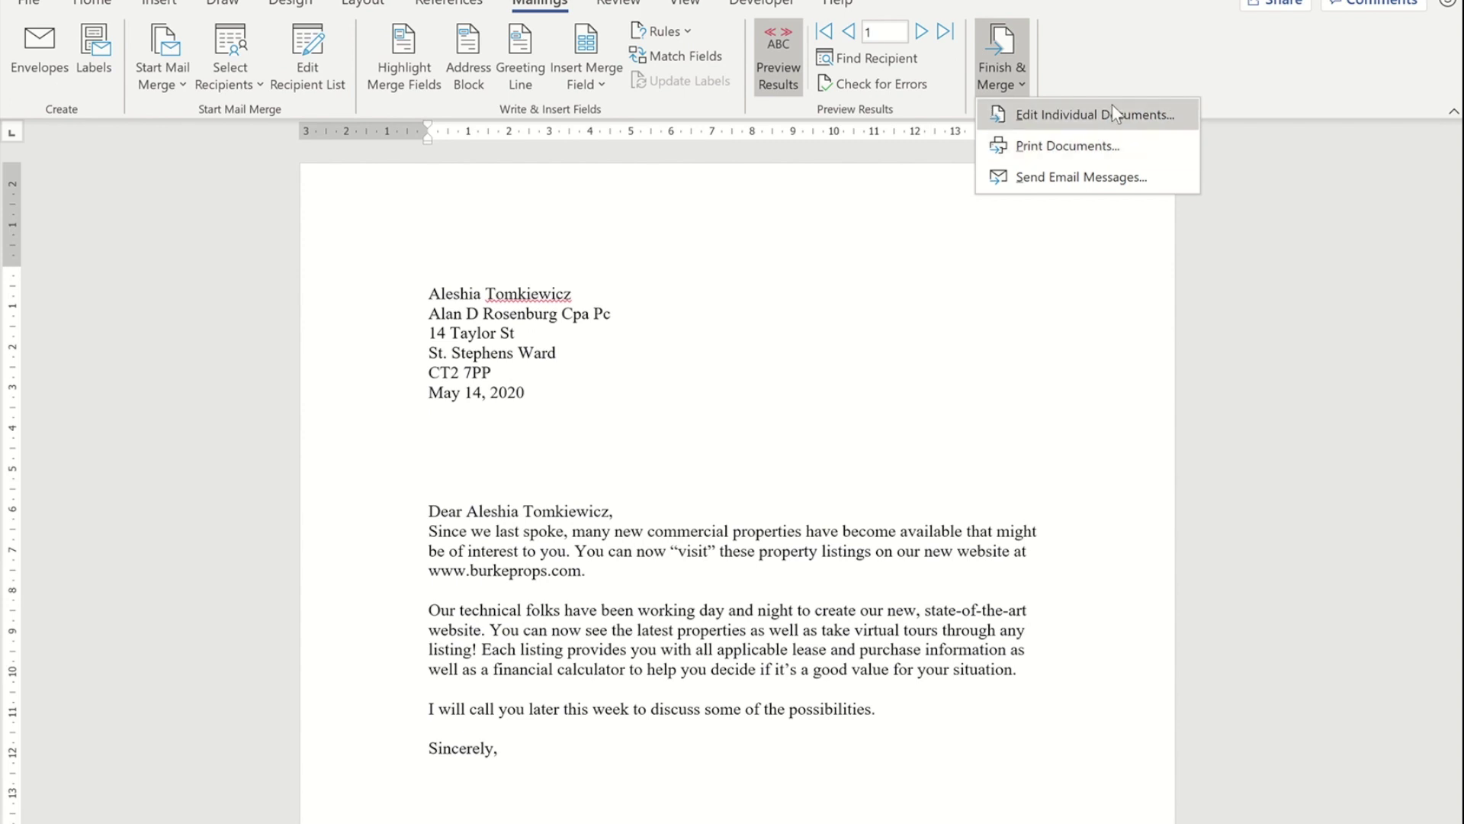
left_click(1113, 124)
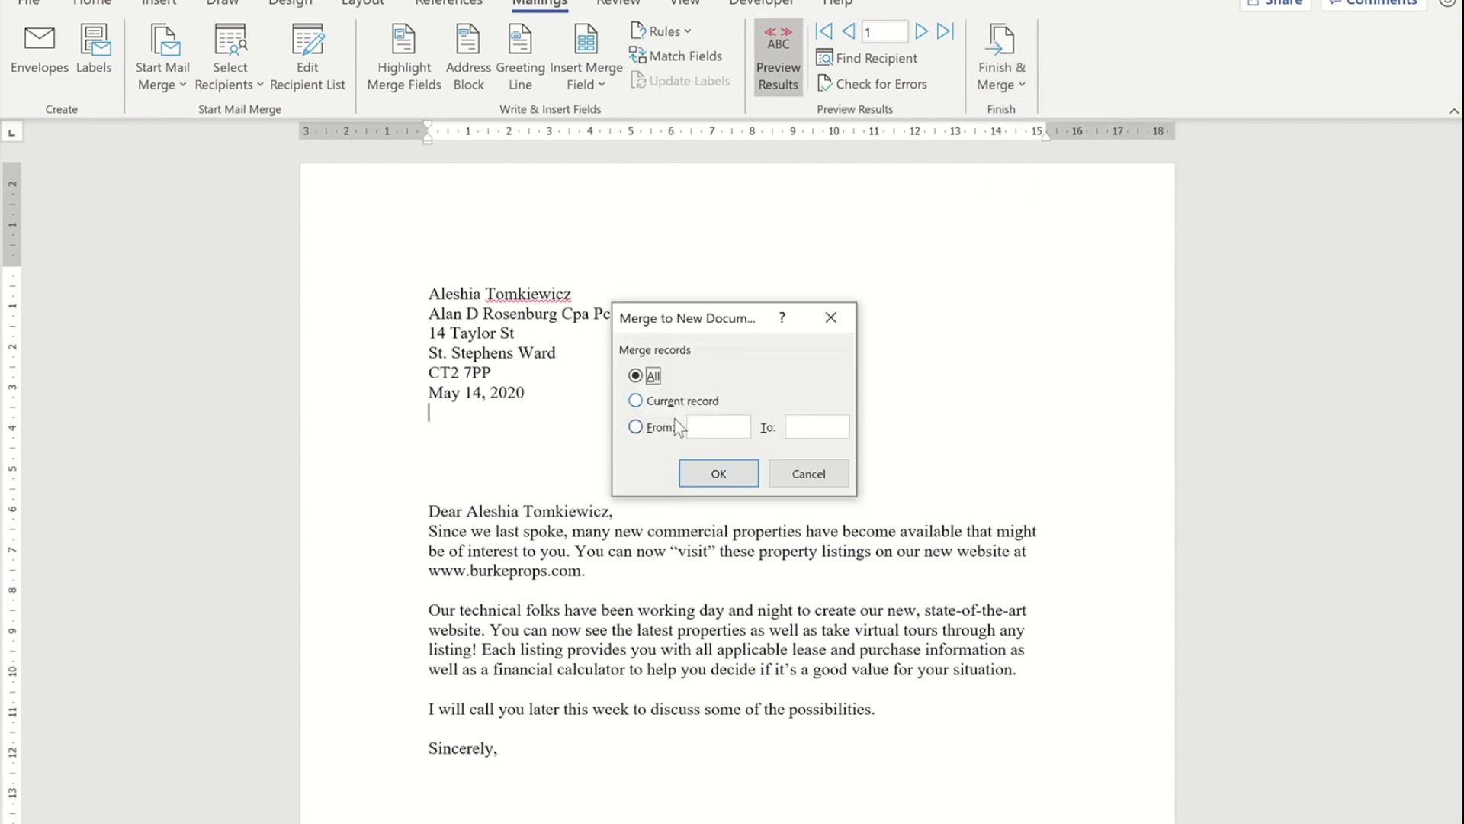
left_click(718, 473)
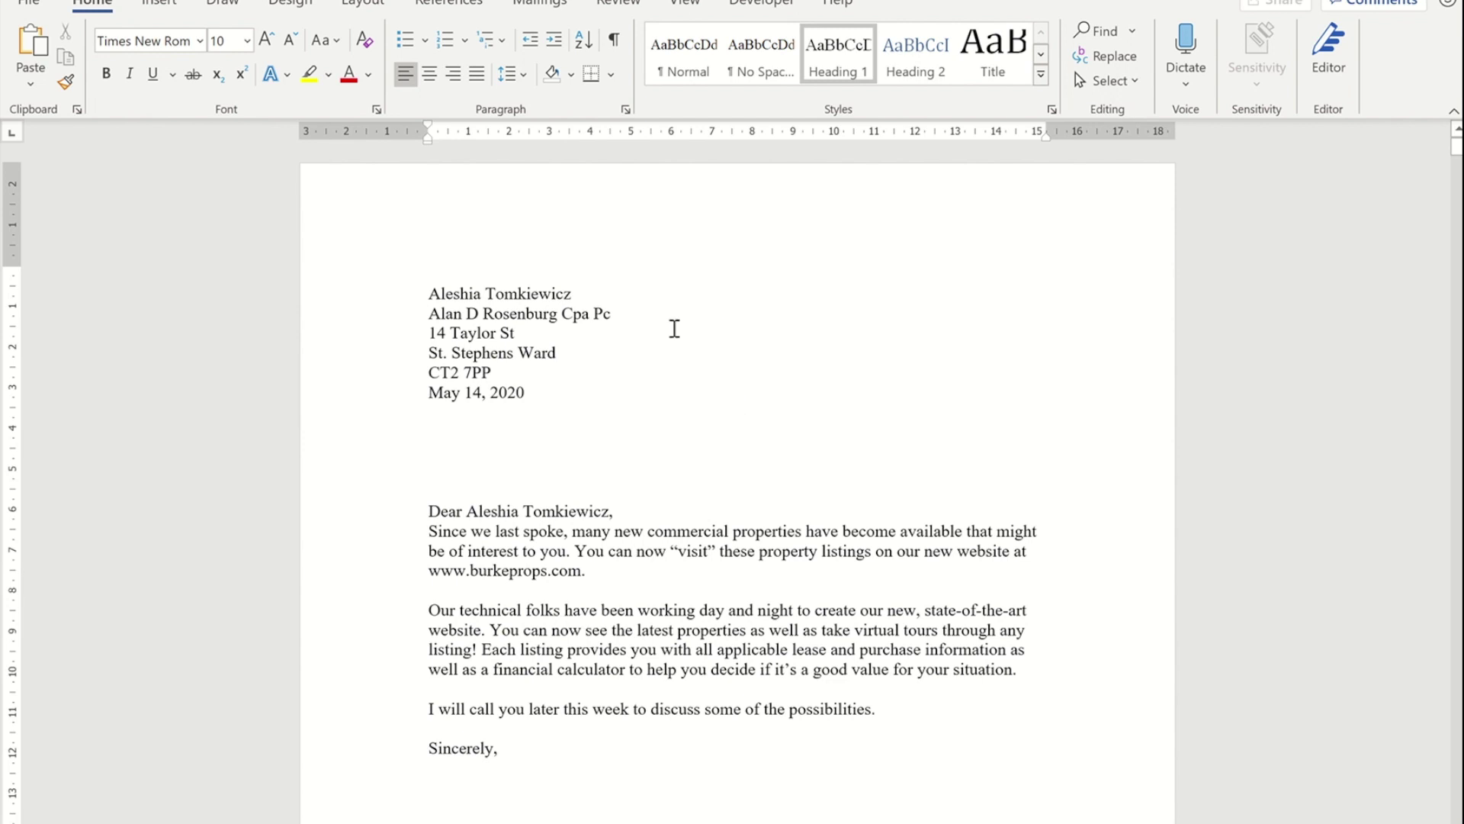
scroll(671, 347, "down", 10)
scroll(668, 351, "up", 12)
Select all the merged letters in Outline view and use Create to make each one a subdocument.
key("ctrl+a")
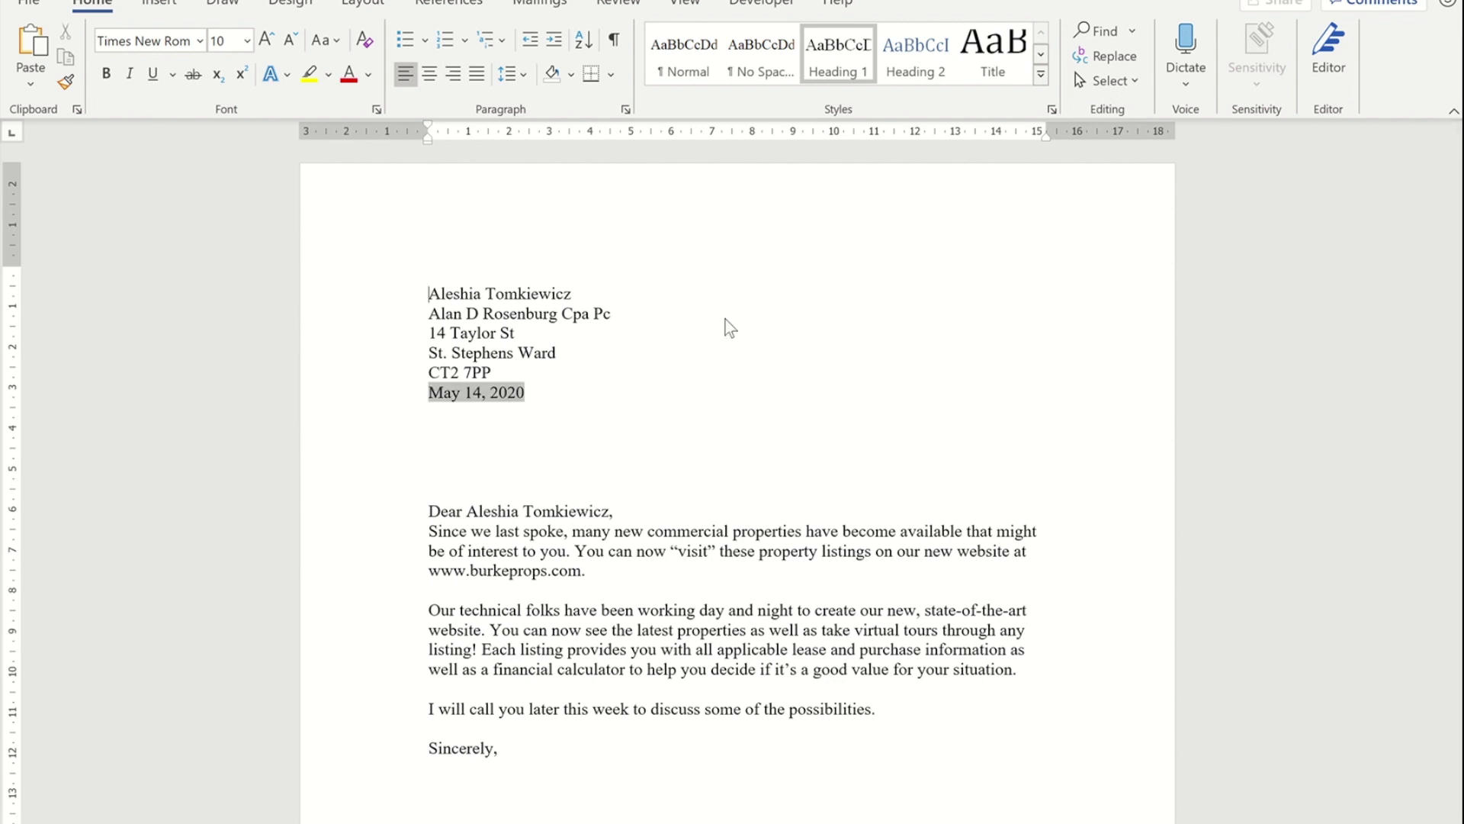
left_click(696, 5)
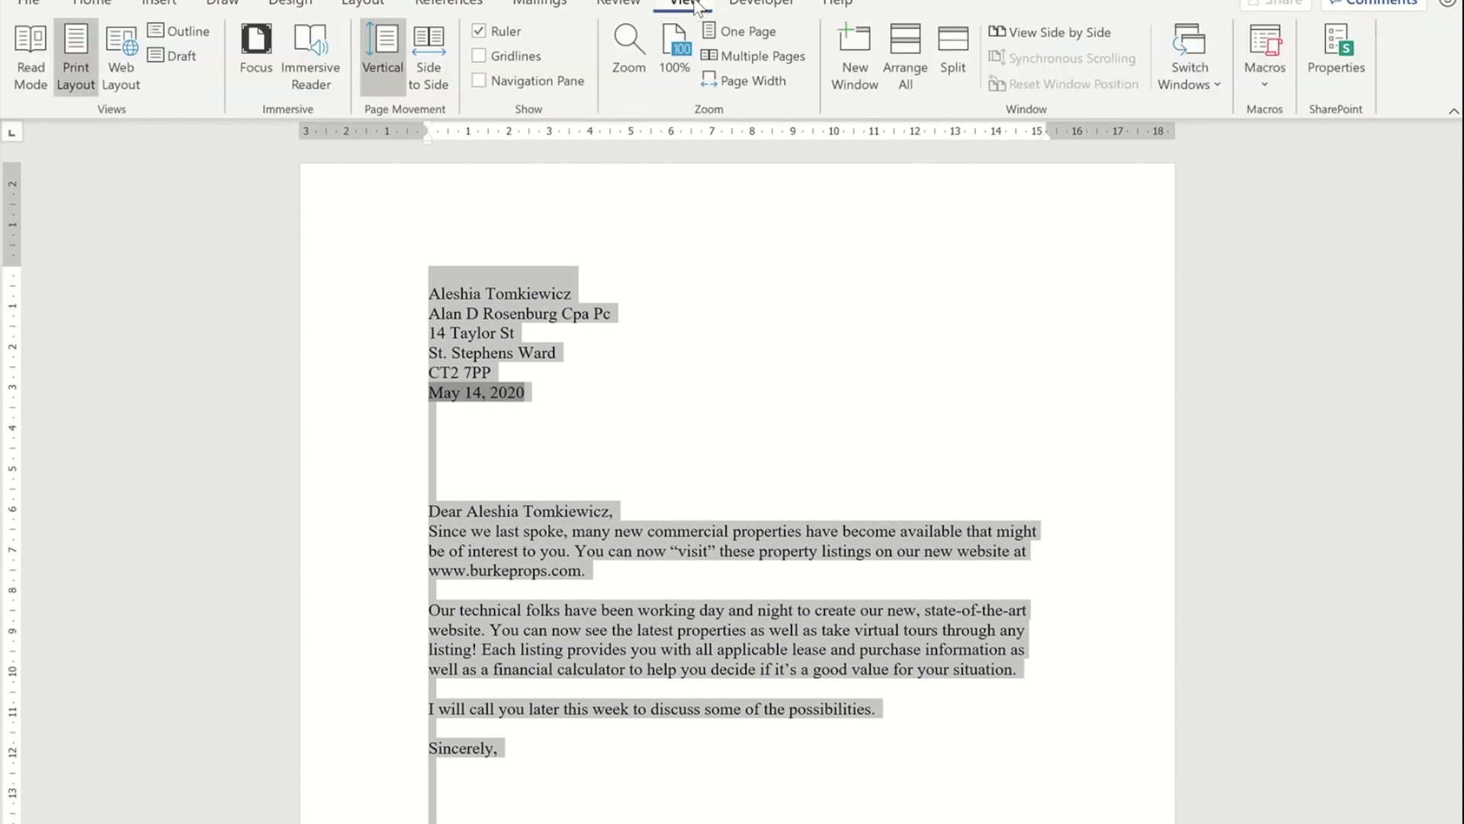
left_click(179, 33)
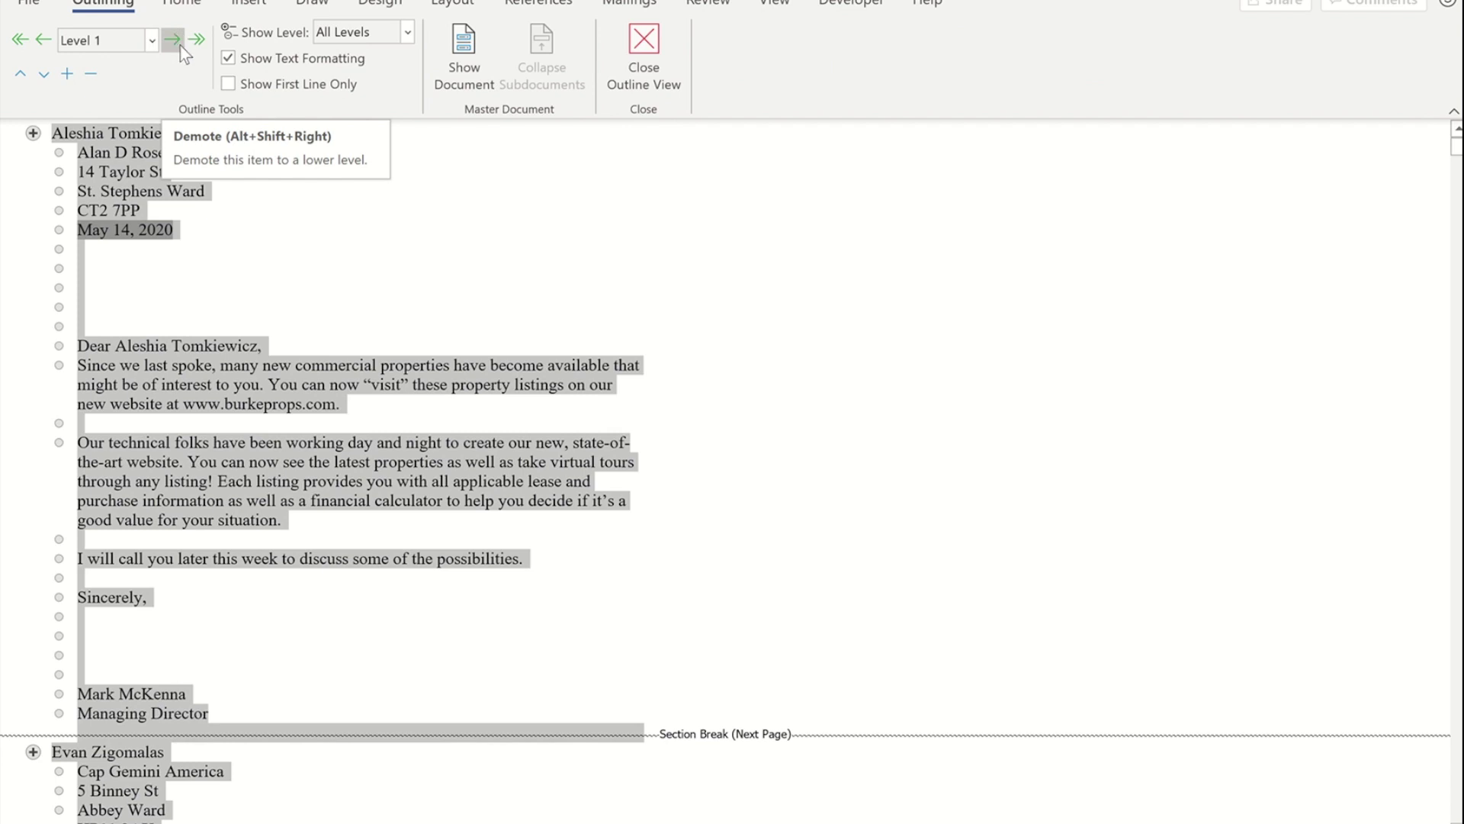
left_click(463, 51)
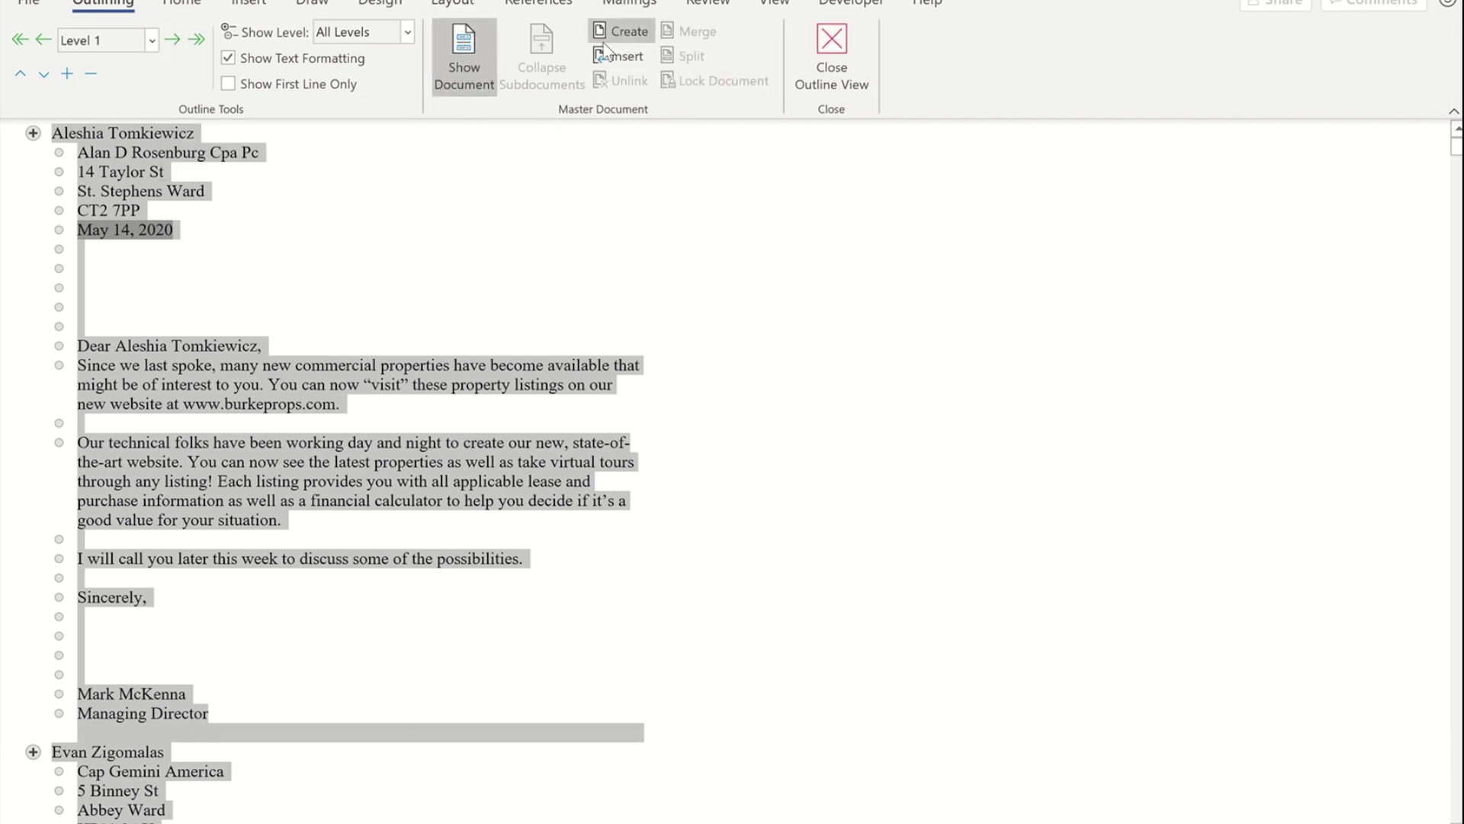
left_click(627, 36)
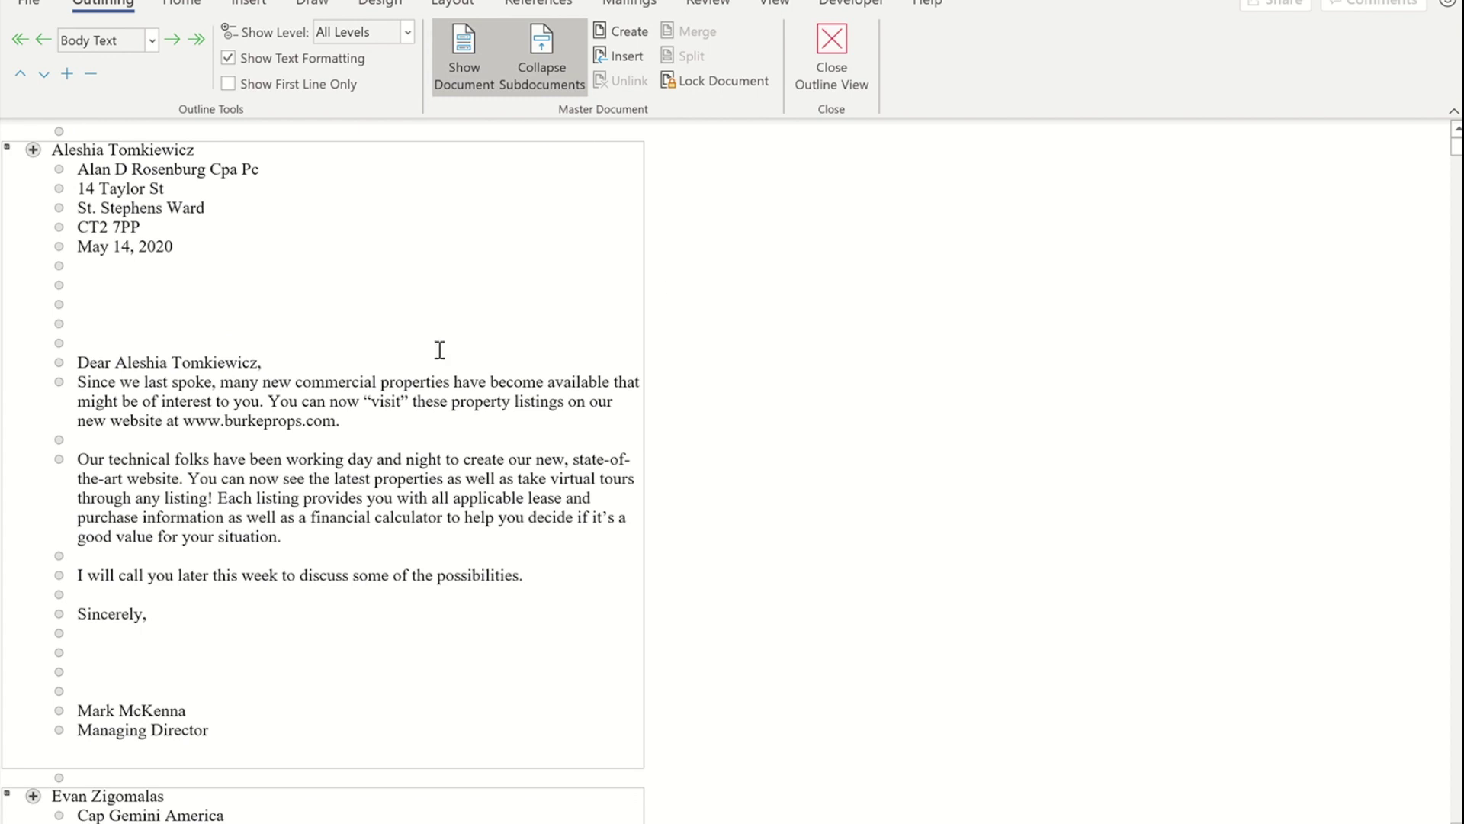
left_click(25, 5)
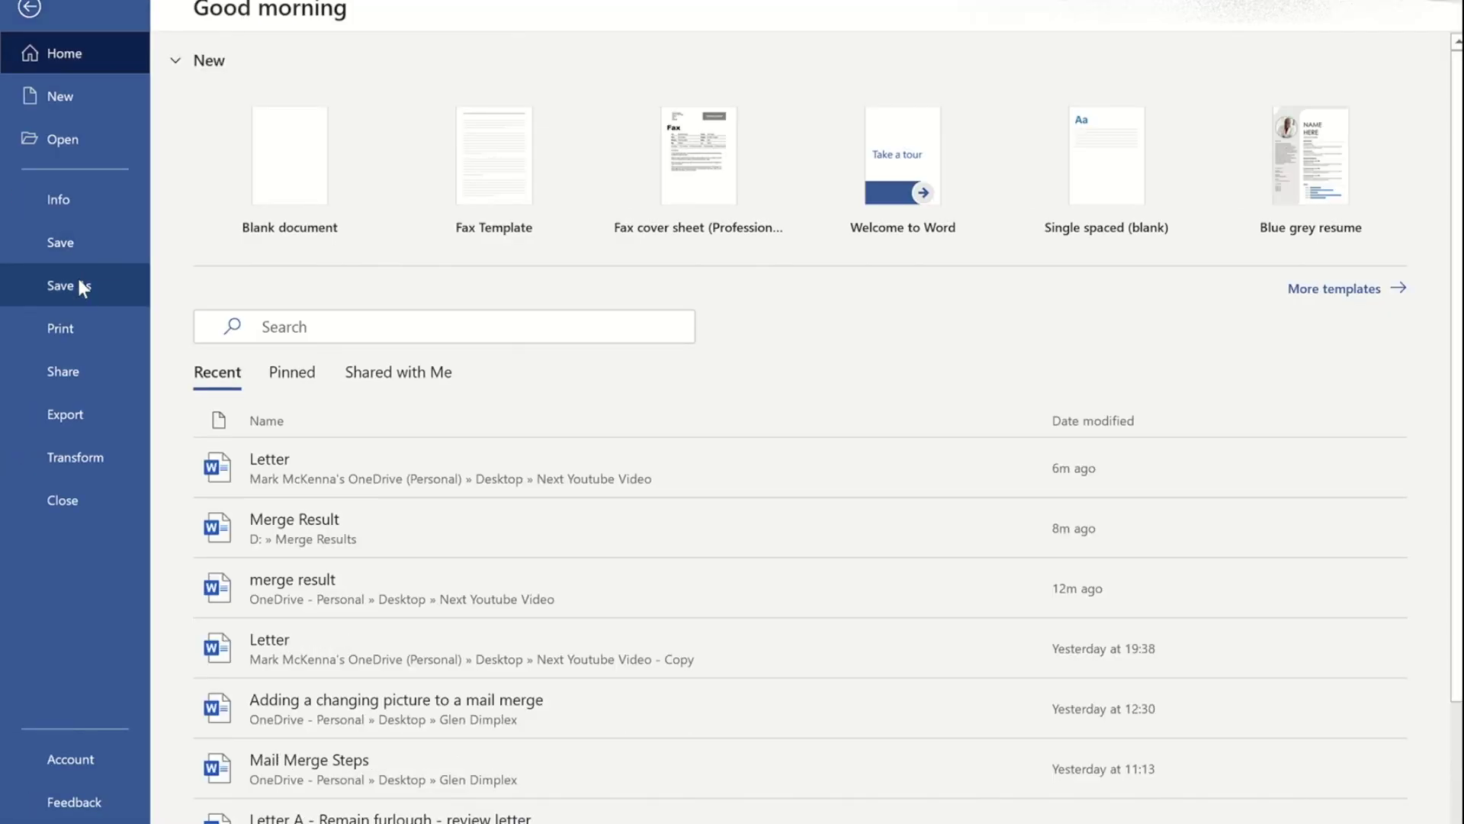
Save the master document as 'Mege Results' in the Merge Results folder on D:.
left_click(78, 280)
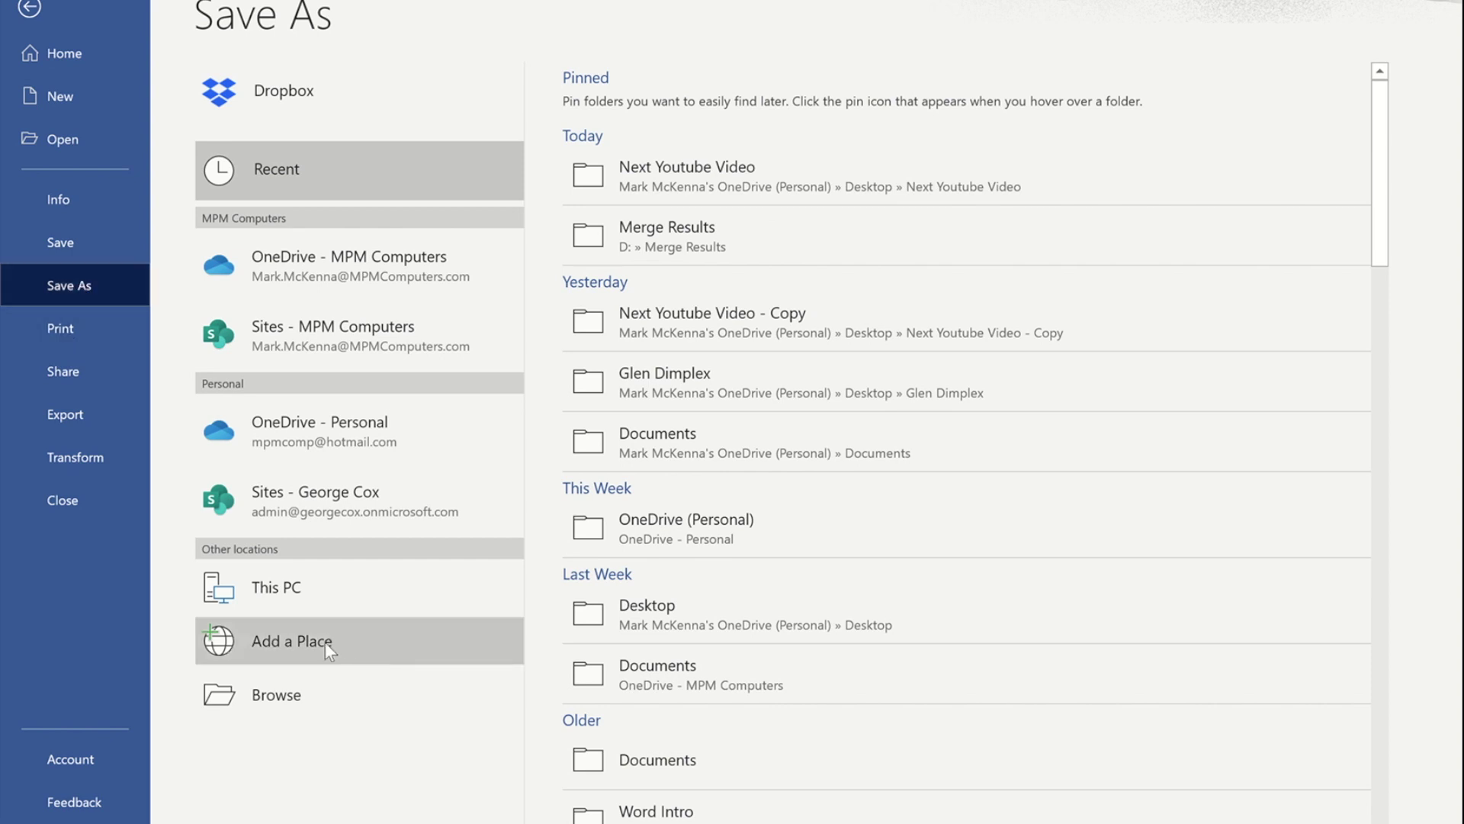
left_click(300, 693)
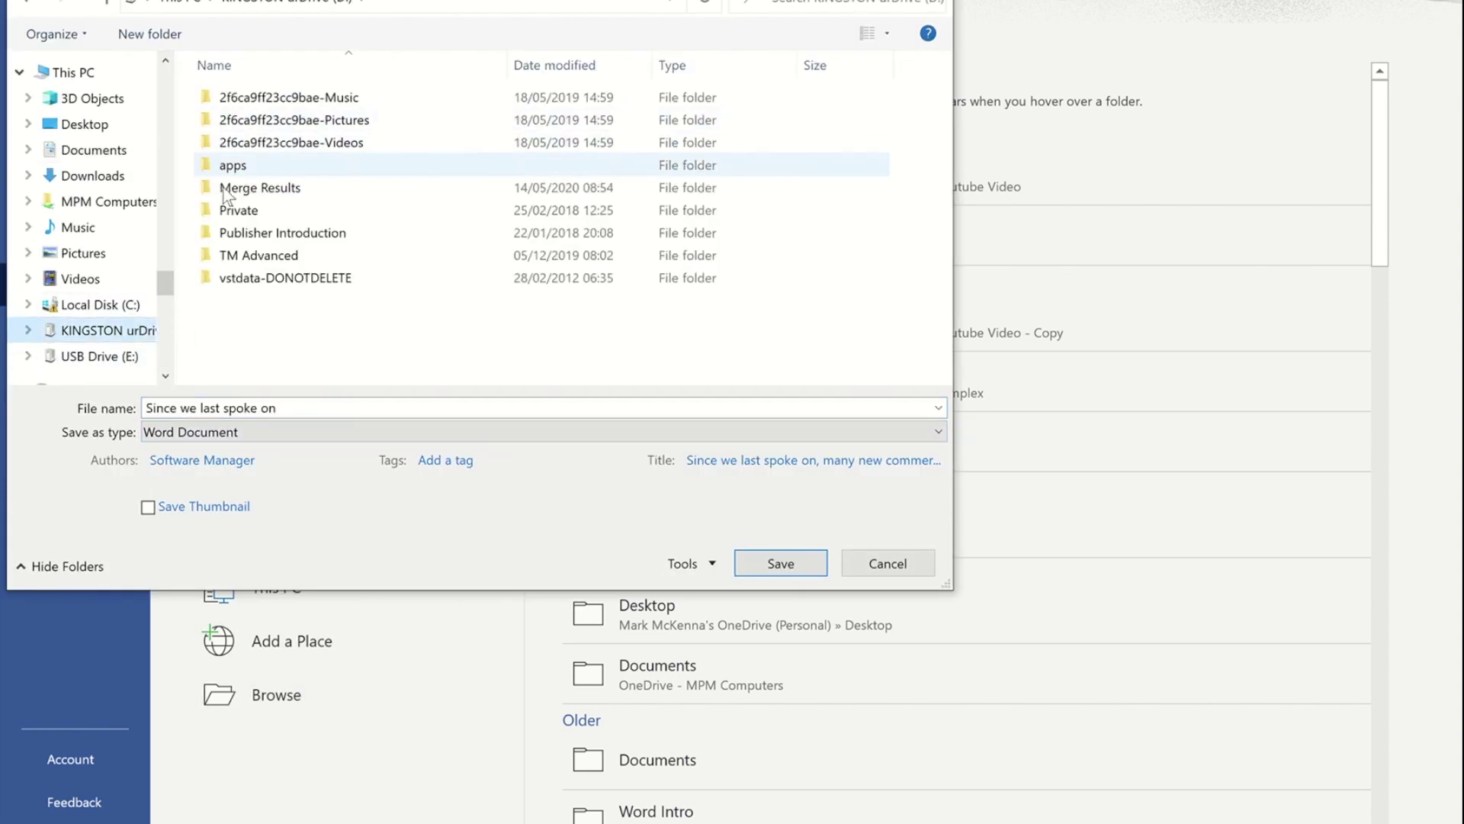
double_click(257, 195)
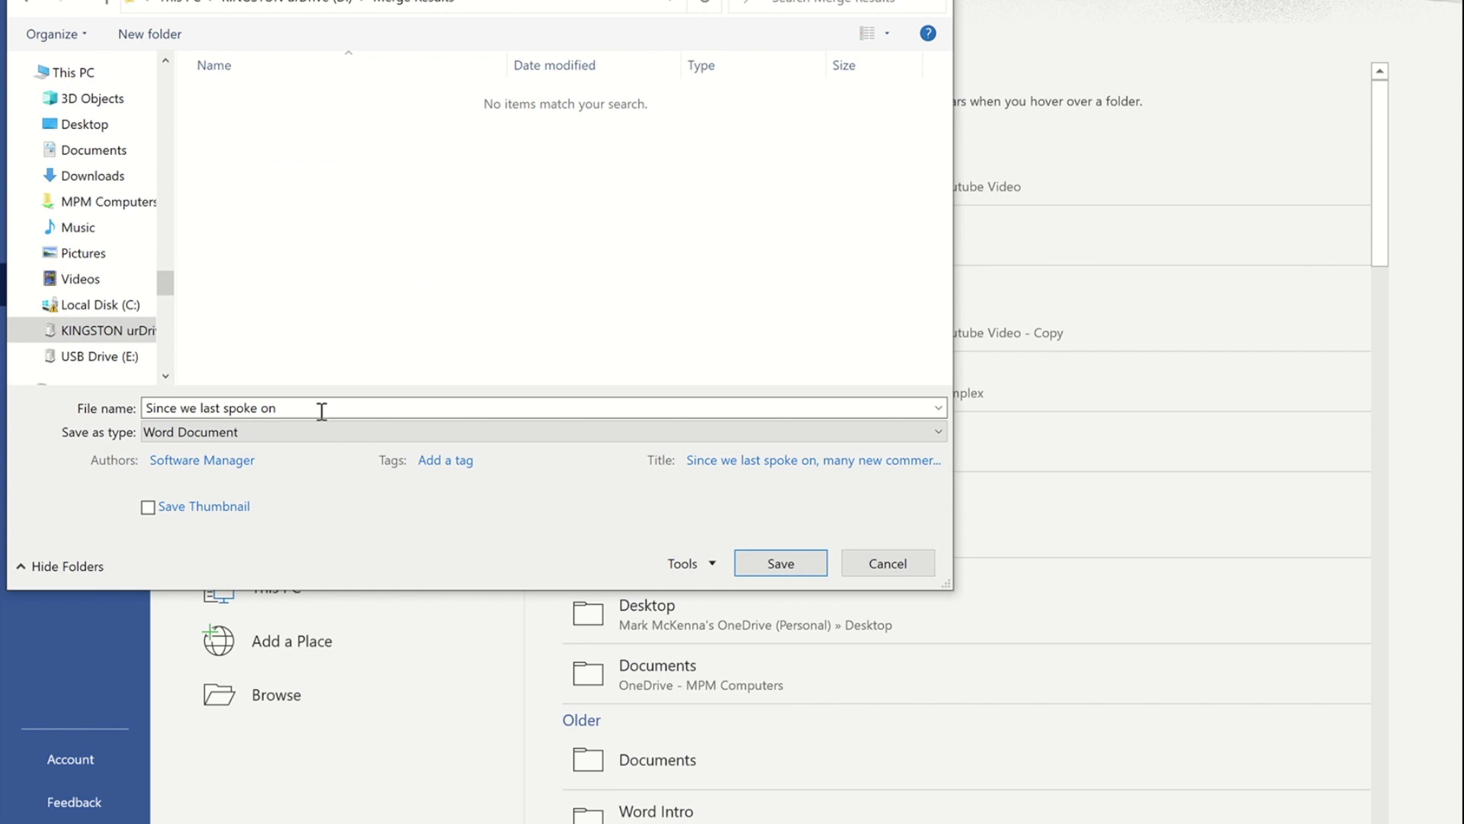
left_click_drag(321, 410, 114, 405)
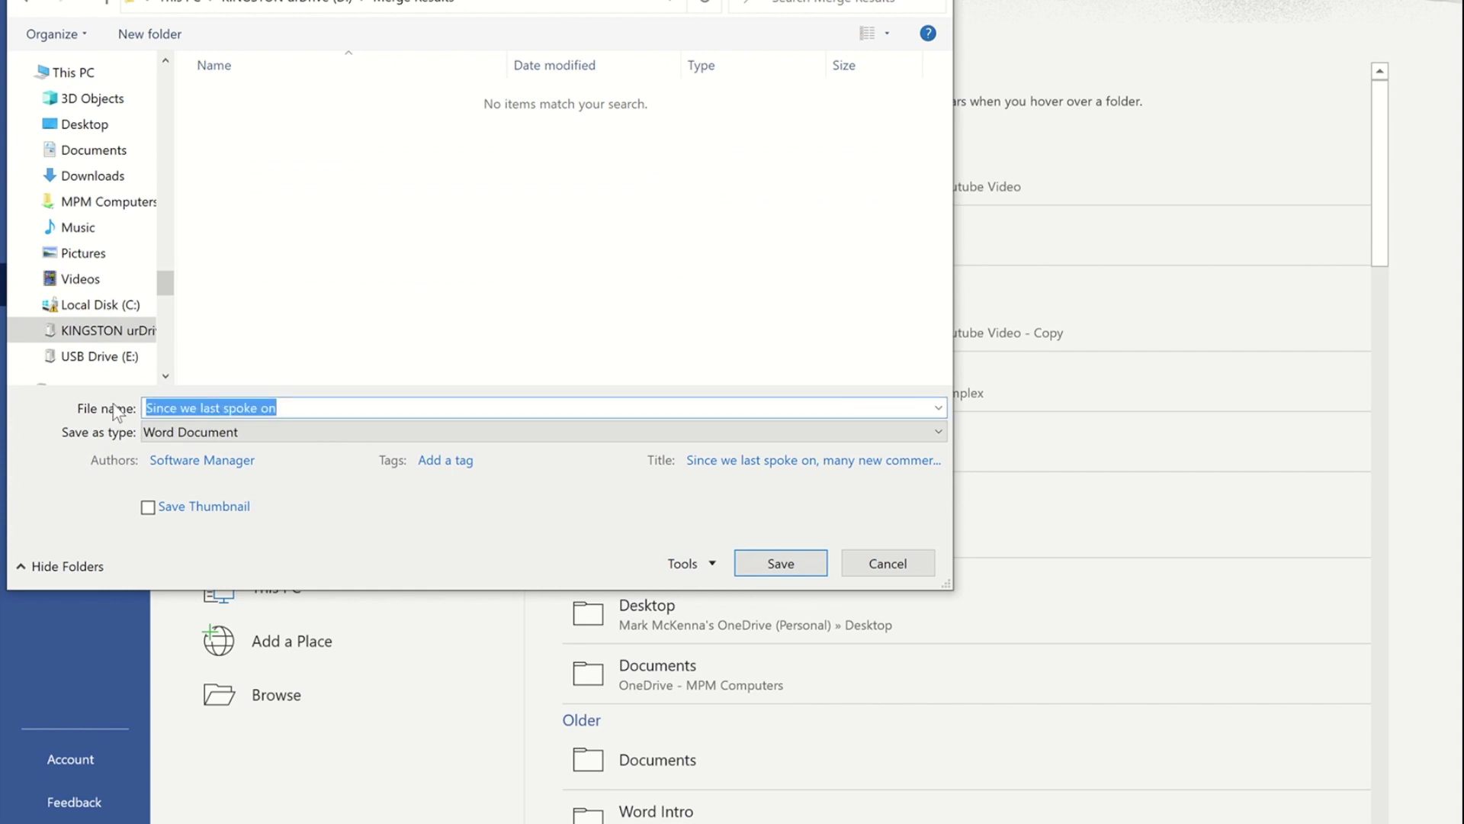
type("Mege Results")
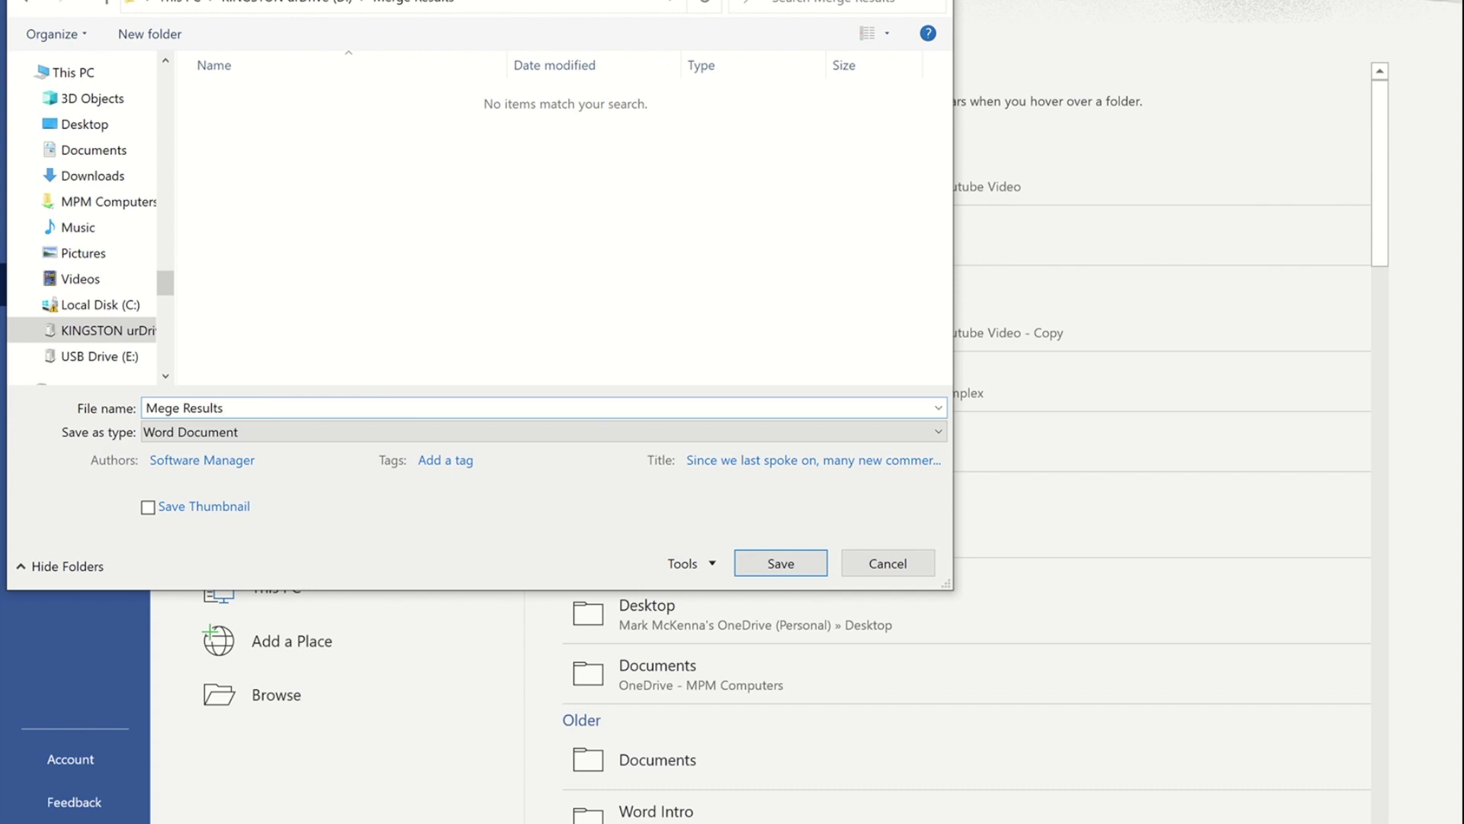
left_click(783, 571)
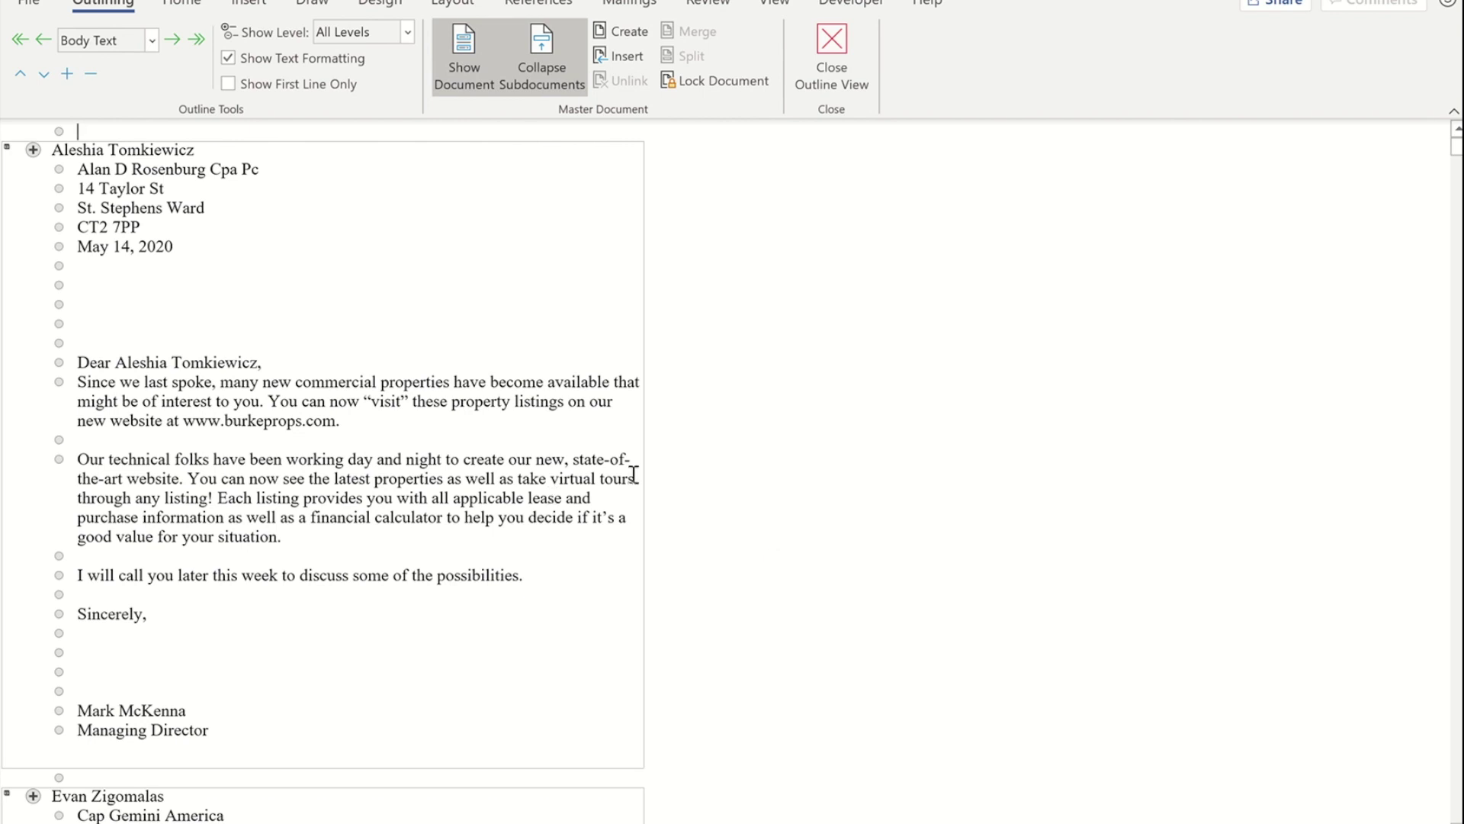
Reopen the 'Mege Results' master document from the Merge Results Explorer window.
mouse_move(564, 820)
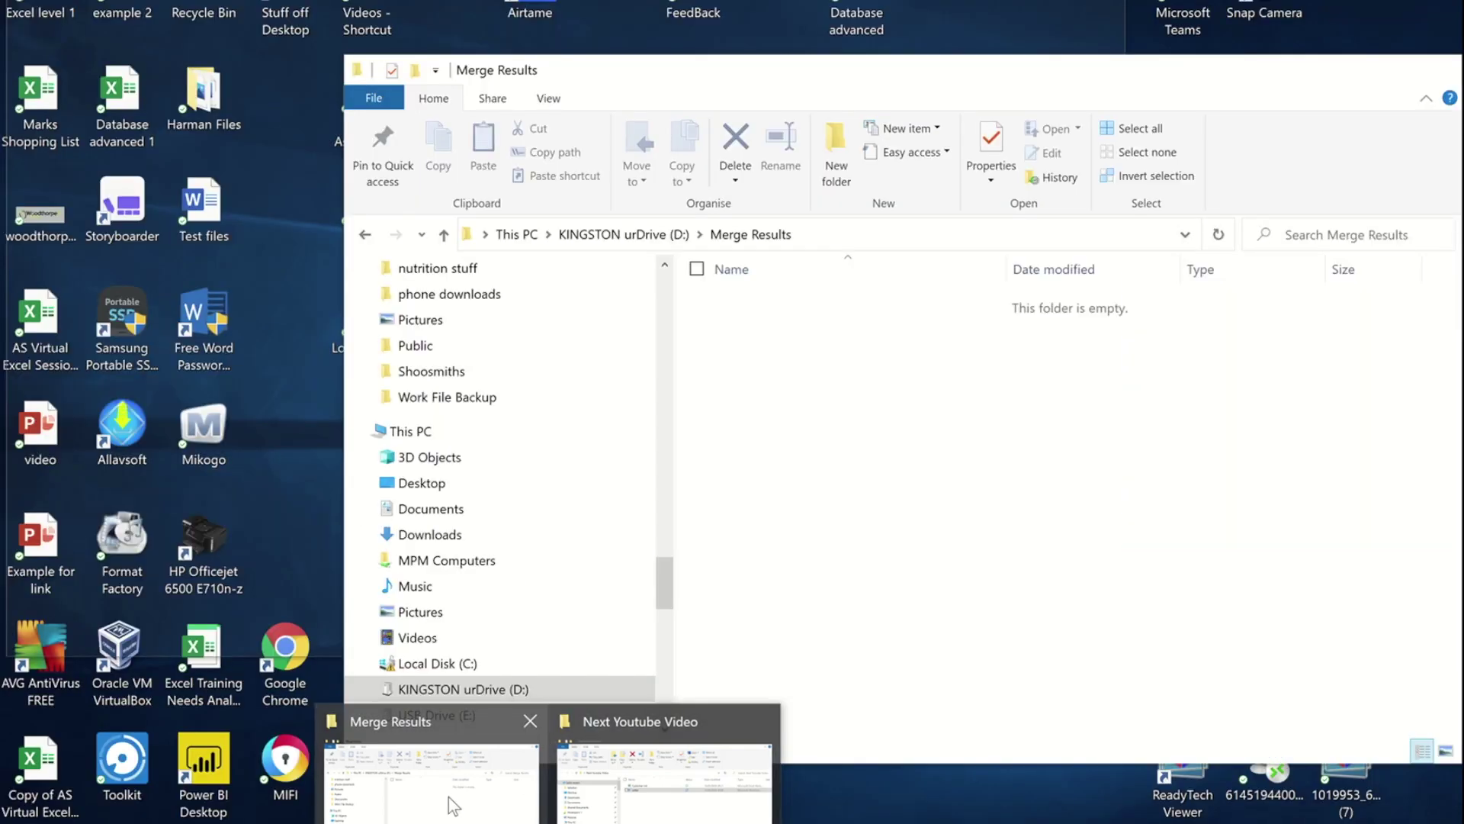
left_click(449, 797)
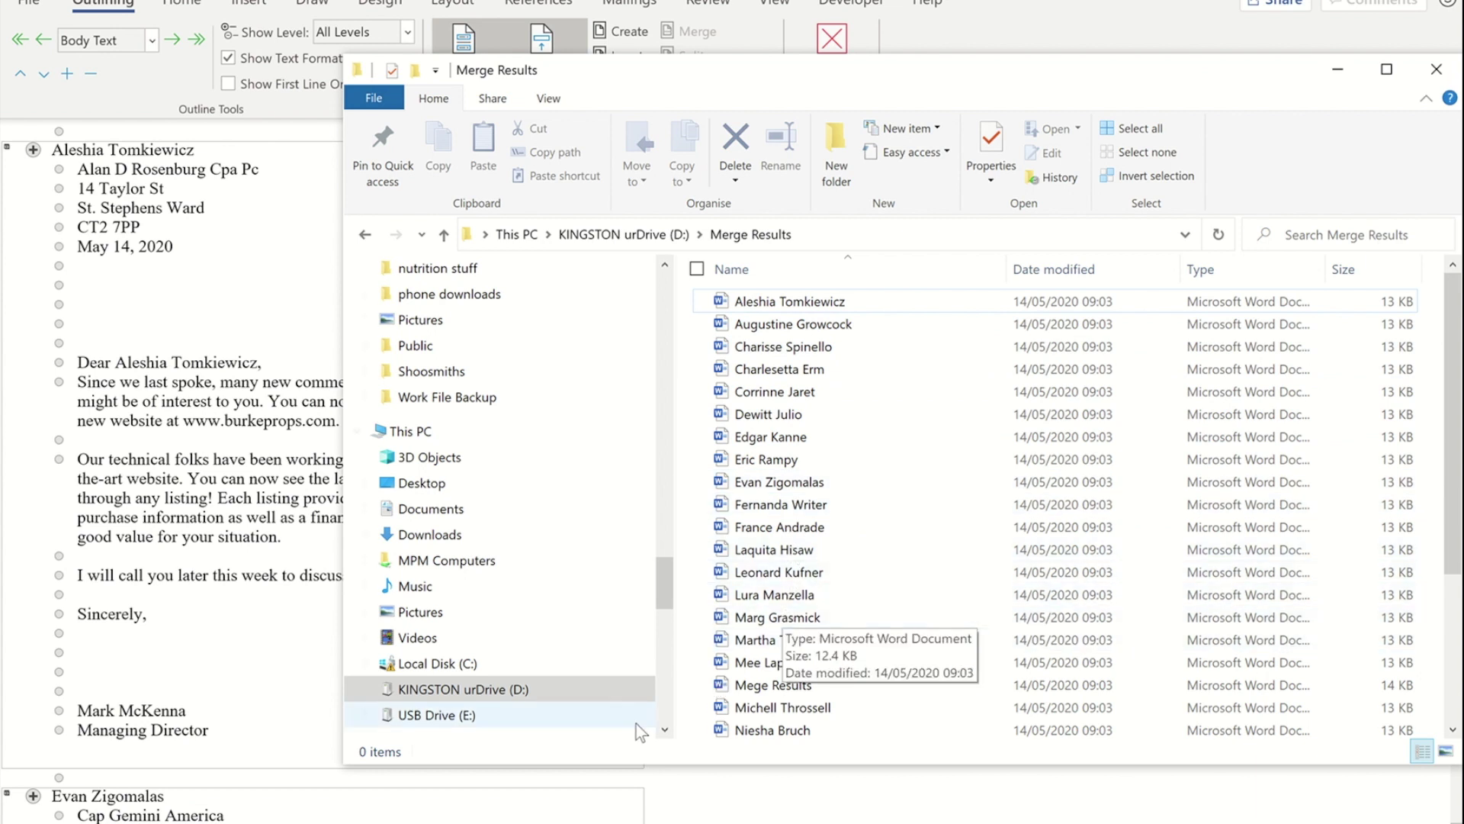
double_click(813, 683)
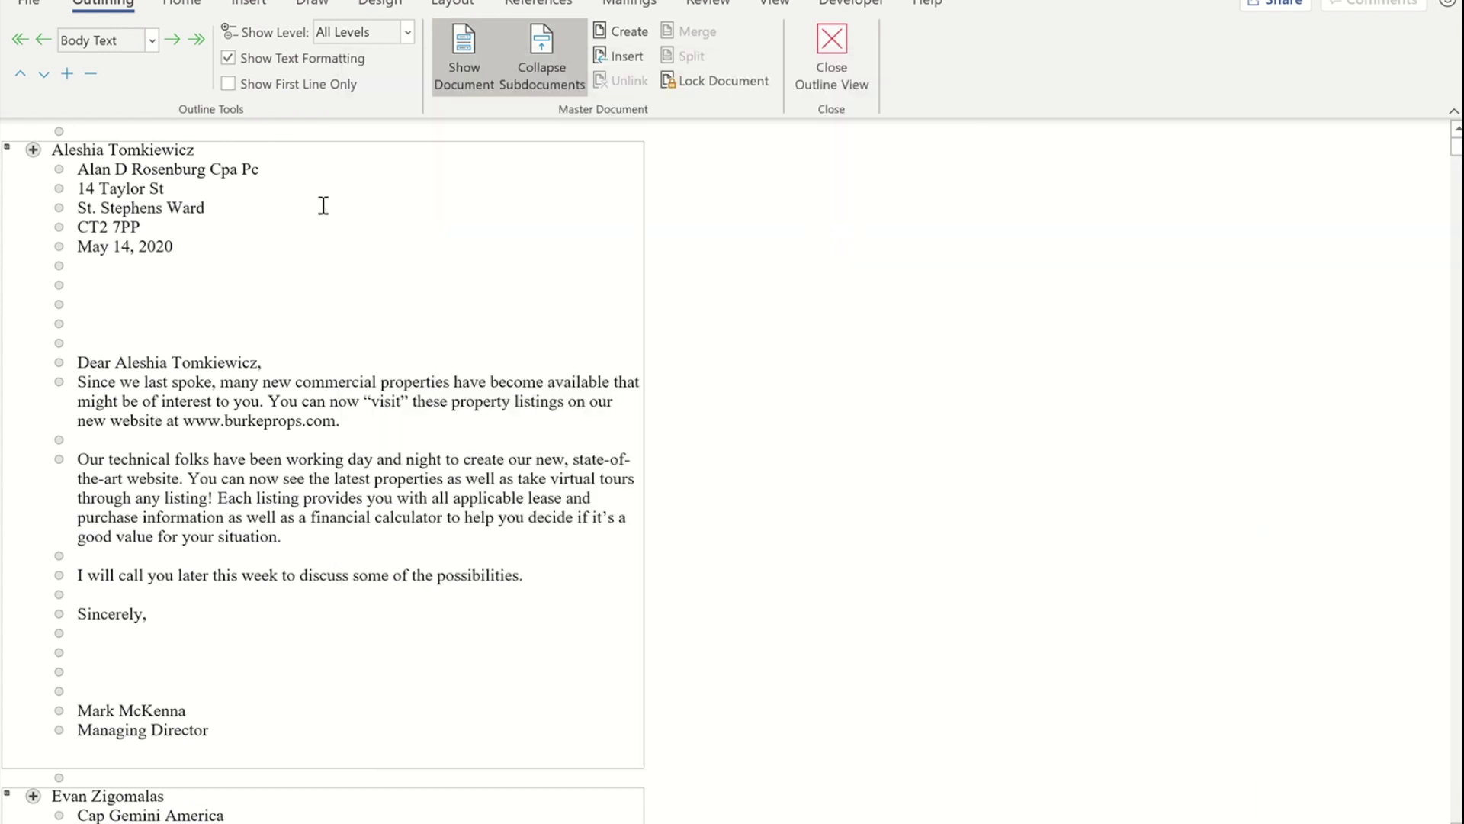